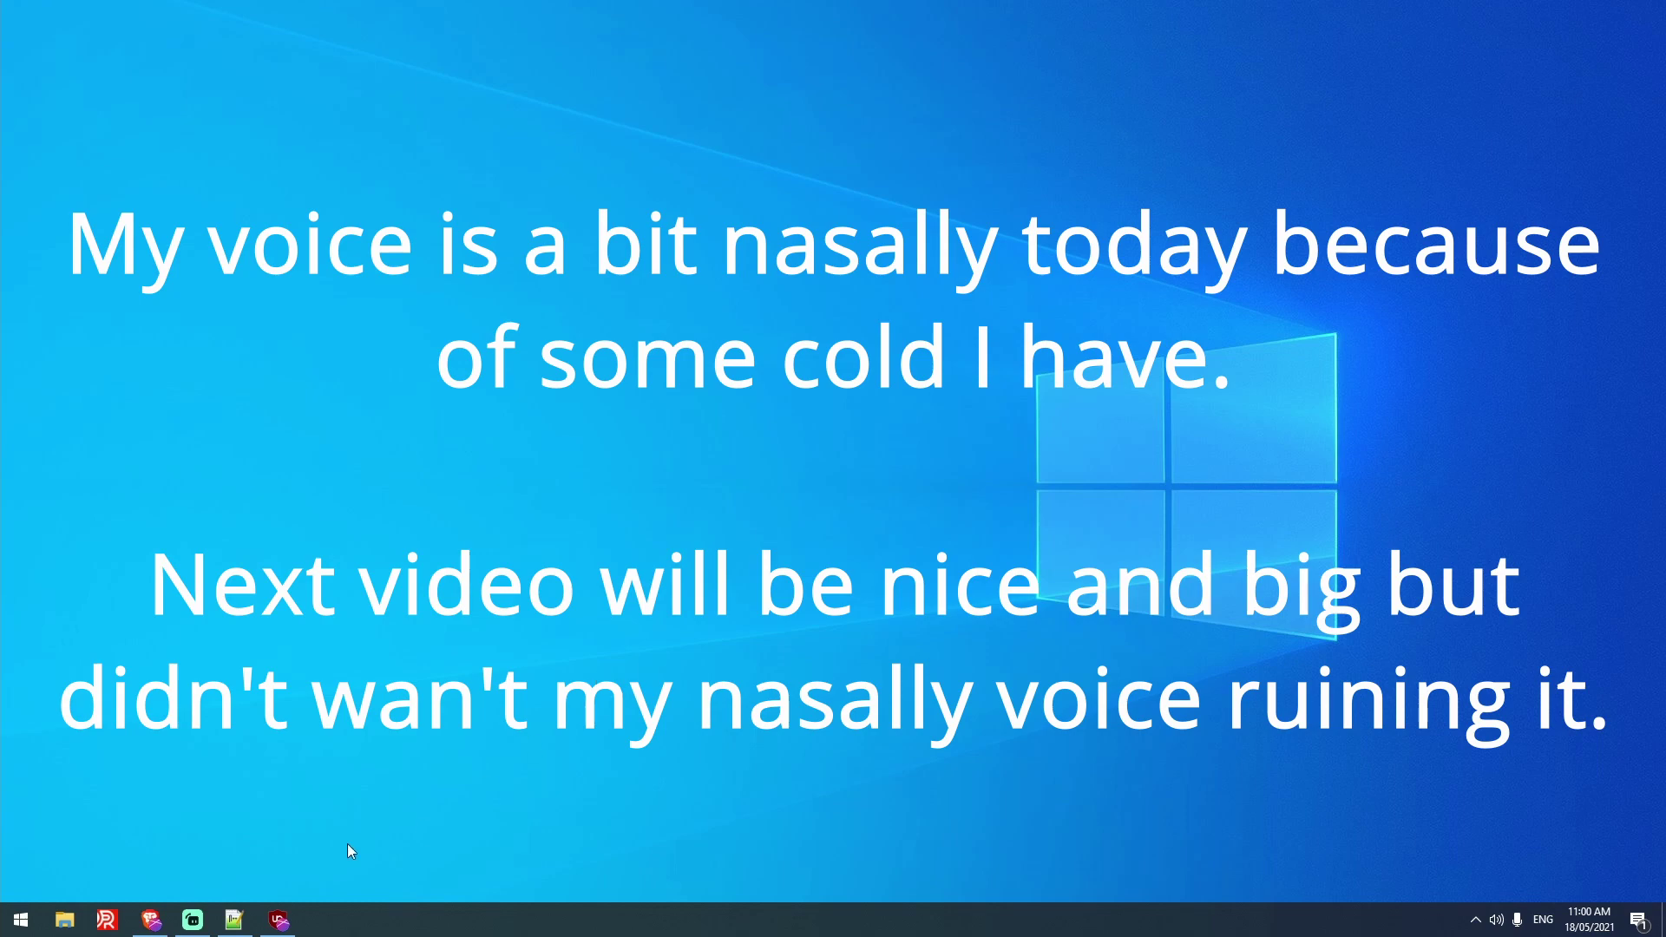
Open Discord's Privacy & Safety user settings and review the options on how data is used.
{"action": "left_click", "coordinate": [151, 919]}
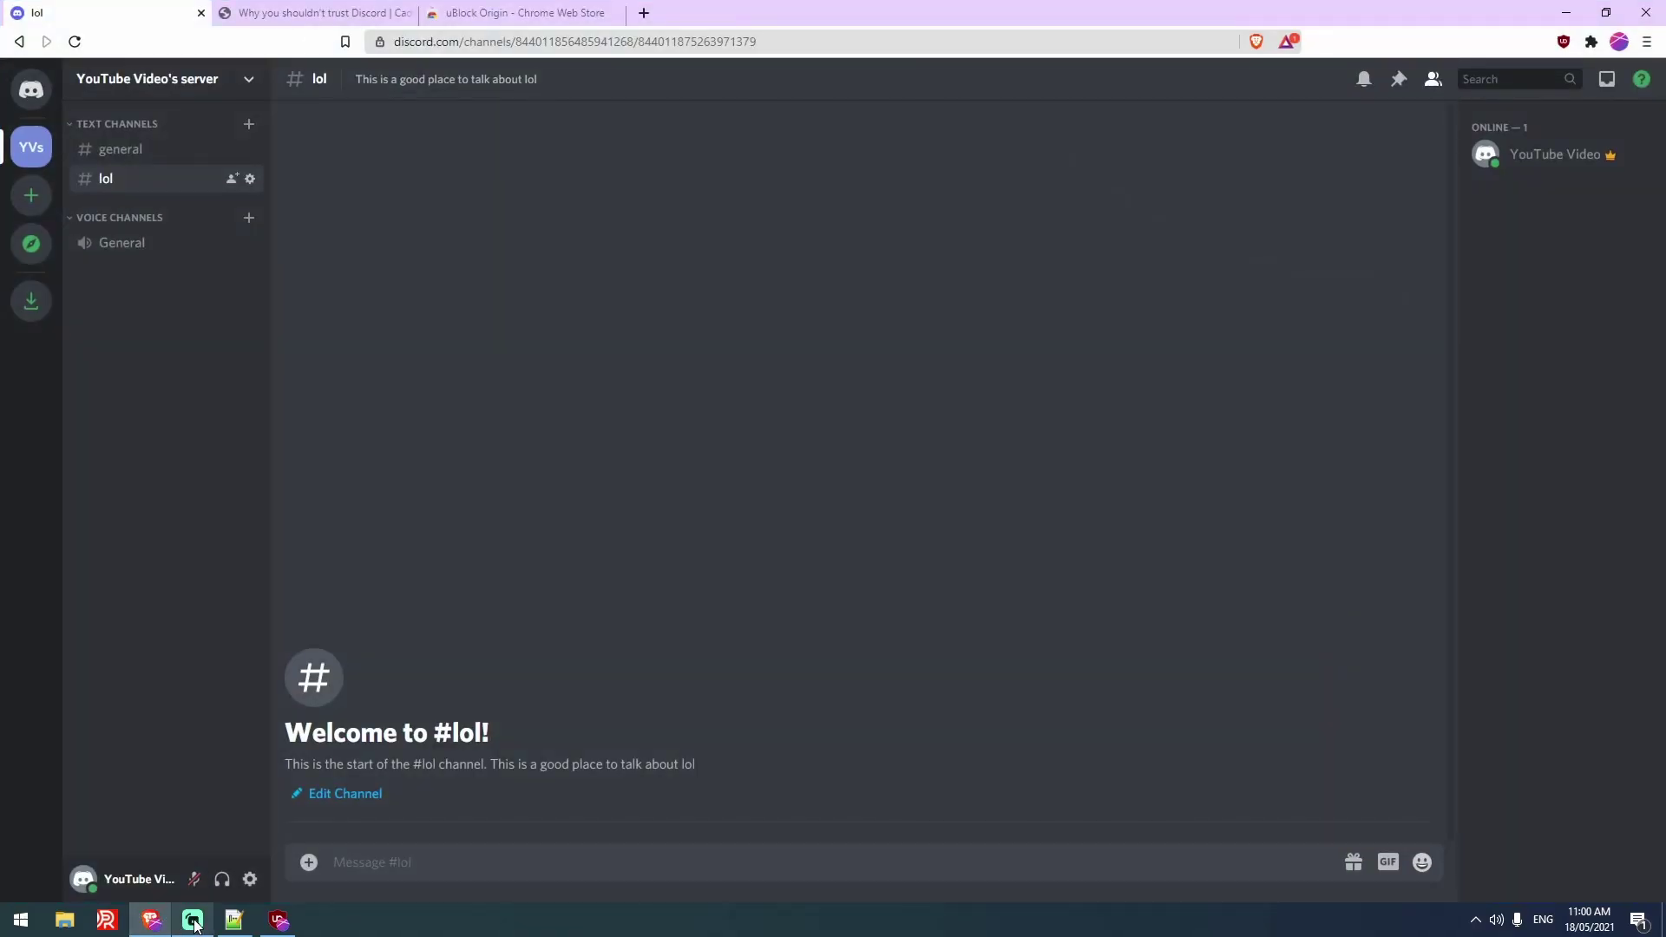
{"action": "left_click", "coordinate": [250, 880]}
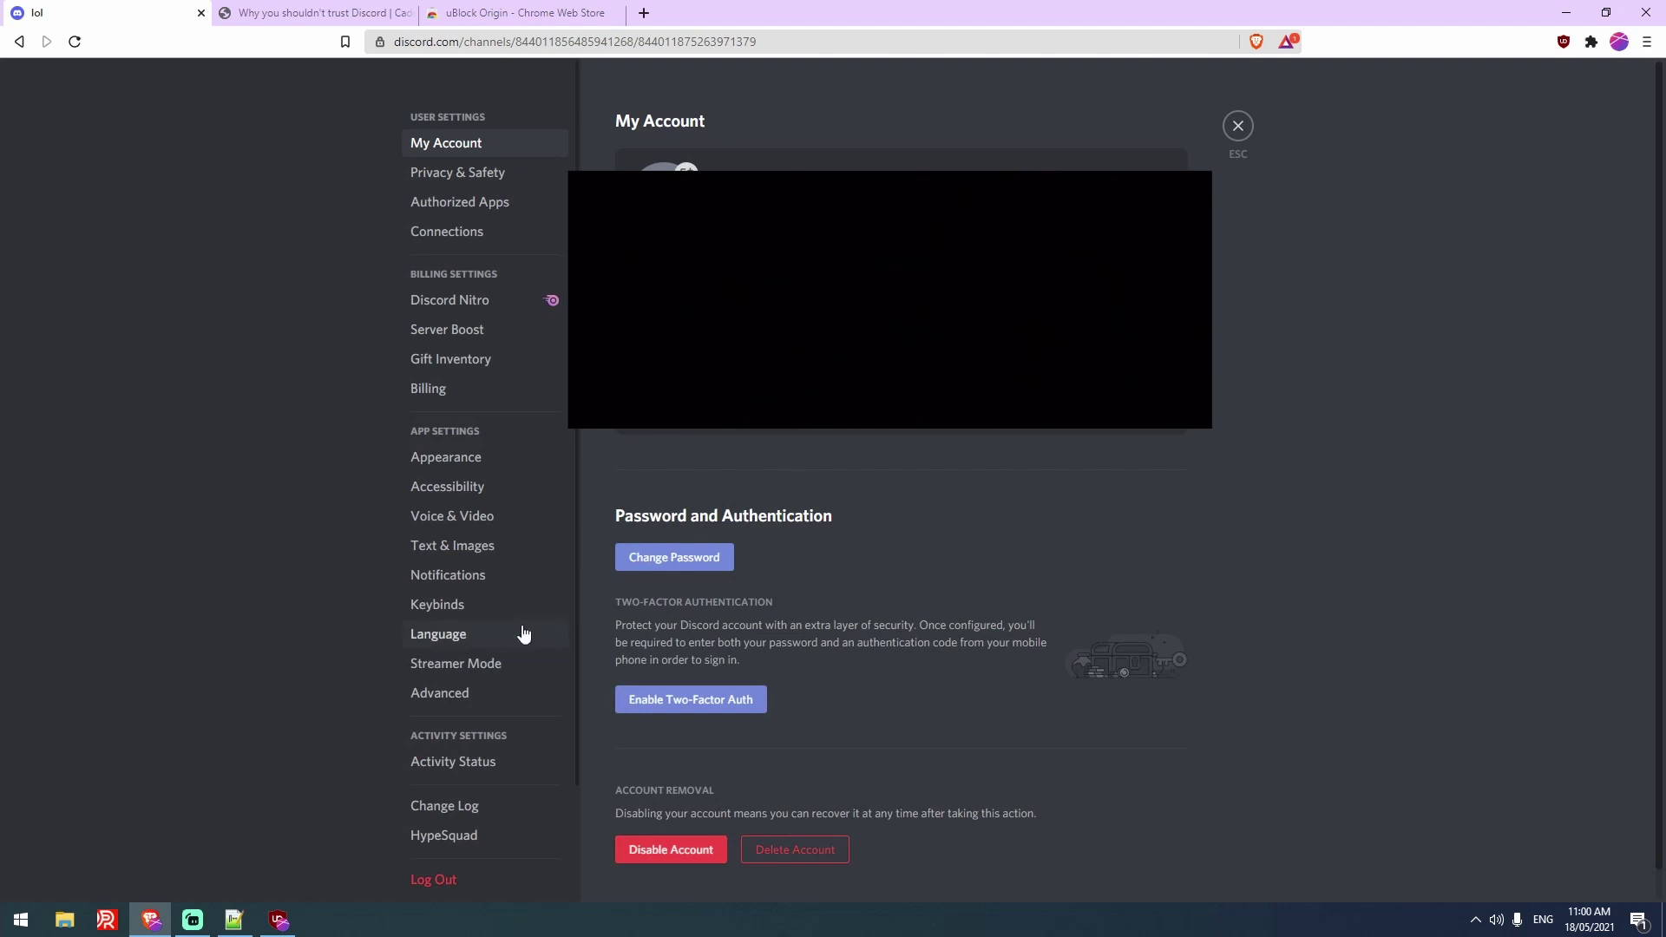
{"action": "left_click", "coordinate": [458, 172]}
{"action": "scroll", "coordinate": [826, 435], "scroll_direction": "down", "scroll_amount": 9}
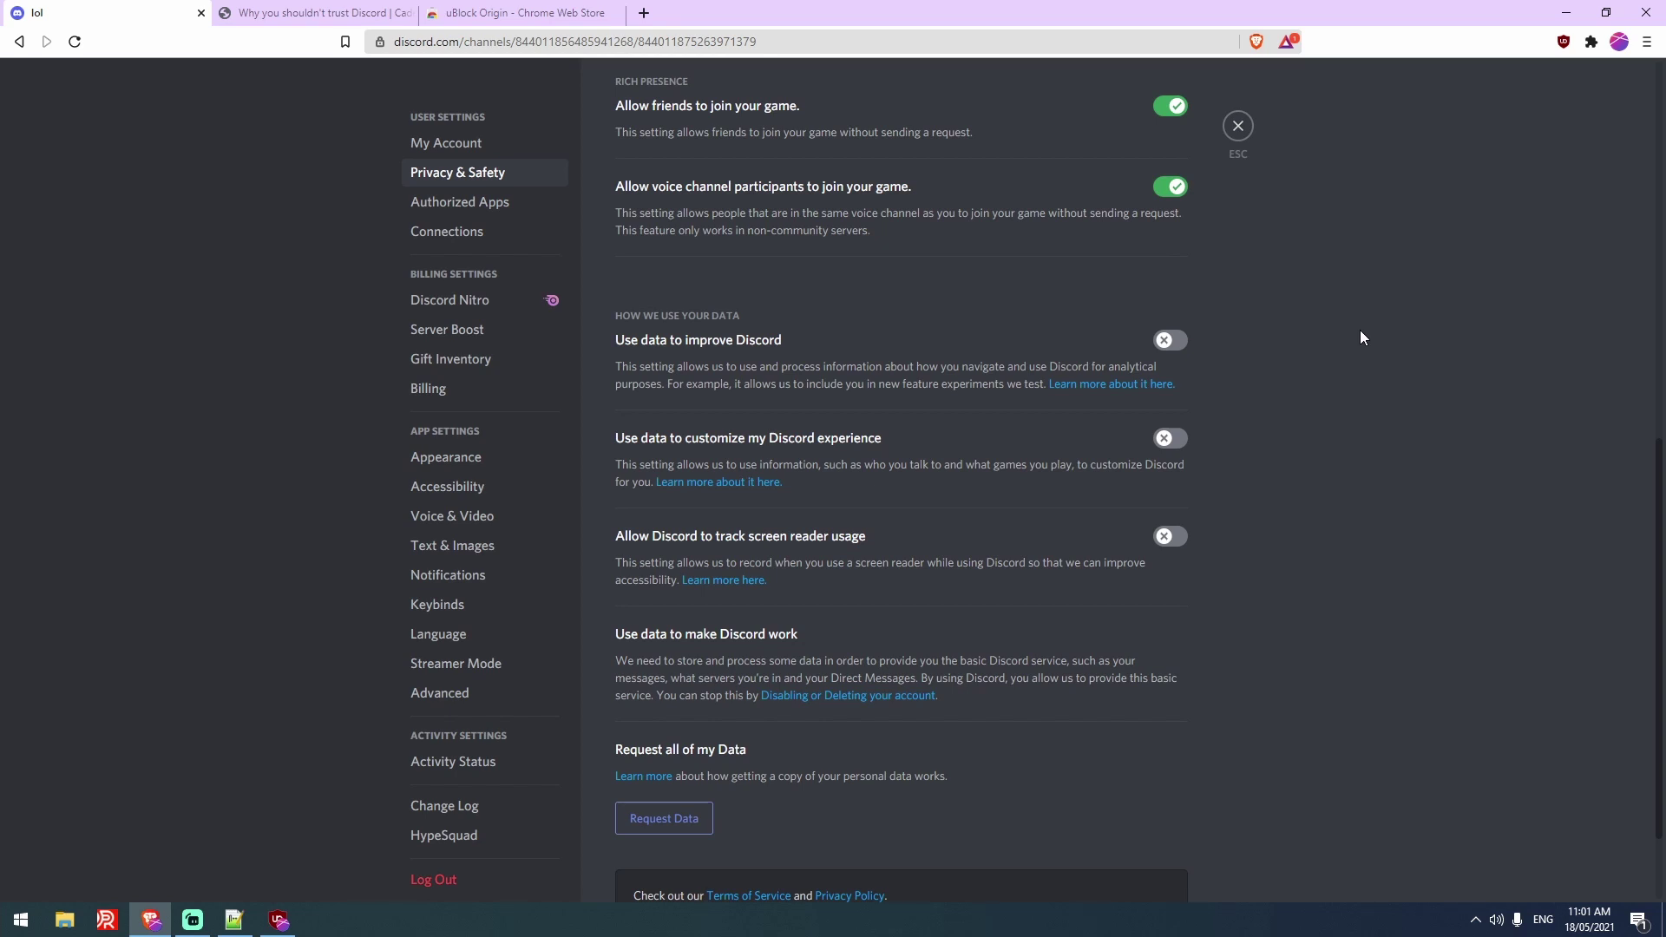
Show the uBlock Origin logger side by side with the Discord browser window and close the Discord user settings.
{"action": "left_click", "coordinate": [1564, 41]}
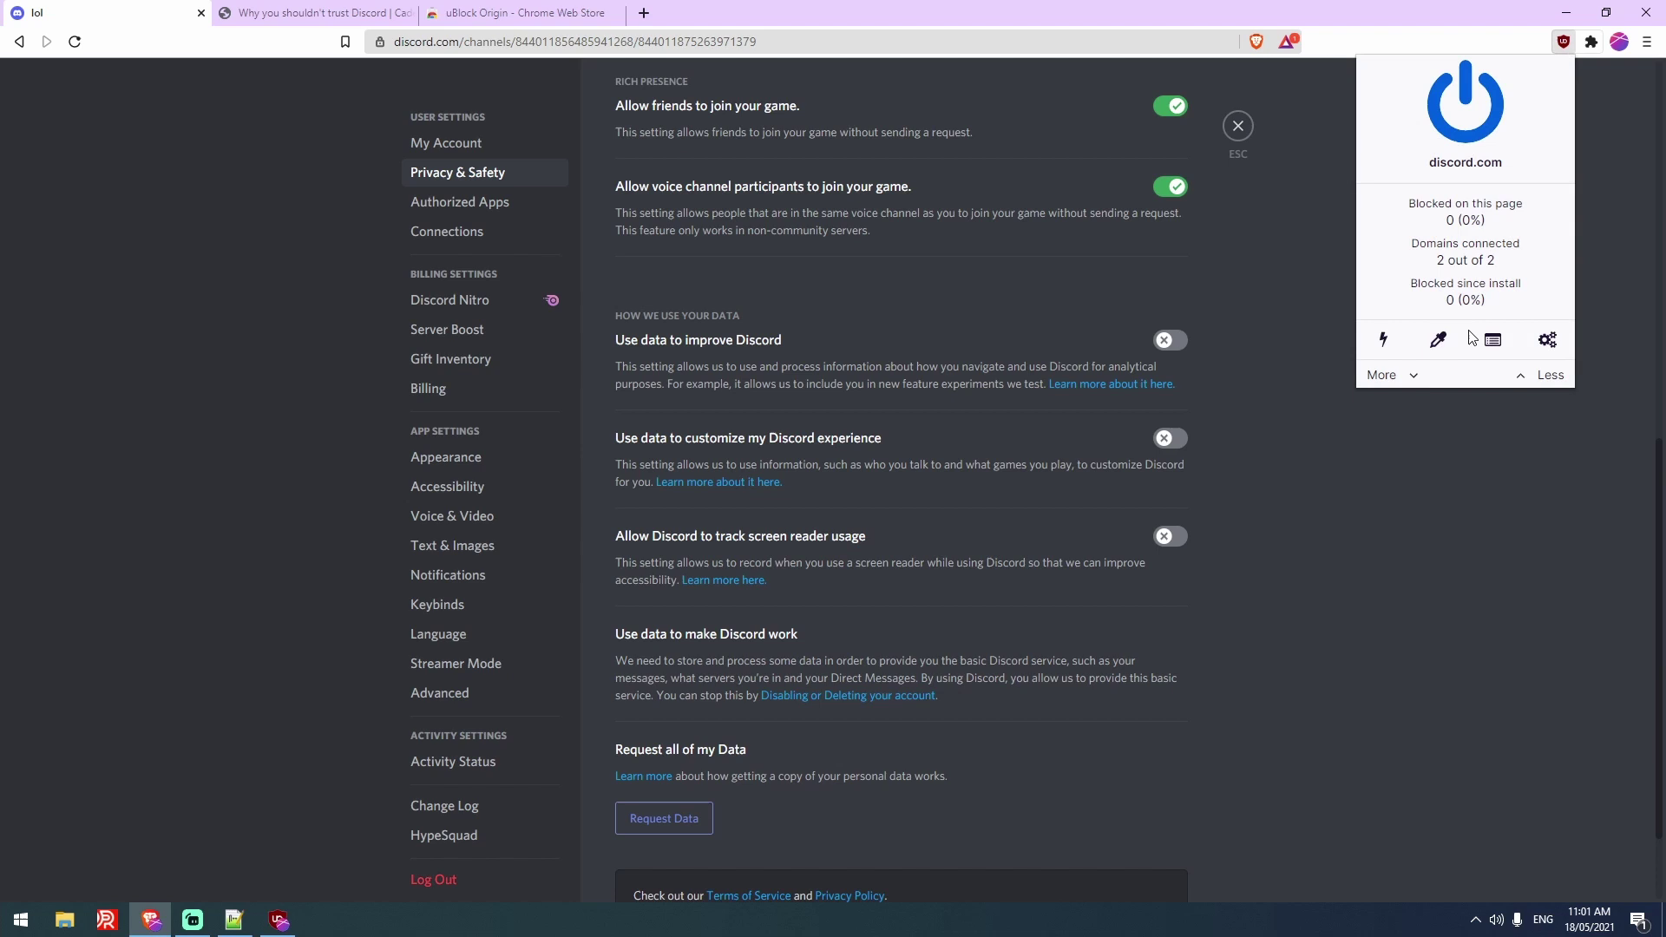
{"action": "left_click", "coordinate": [278, 920]}
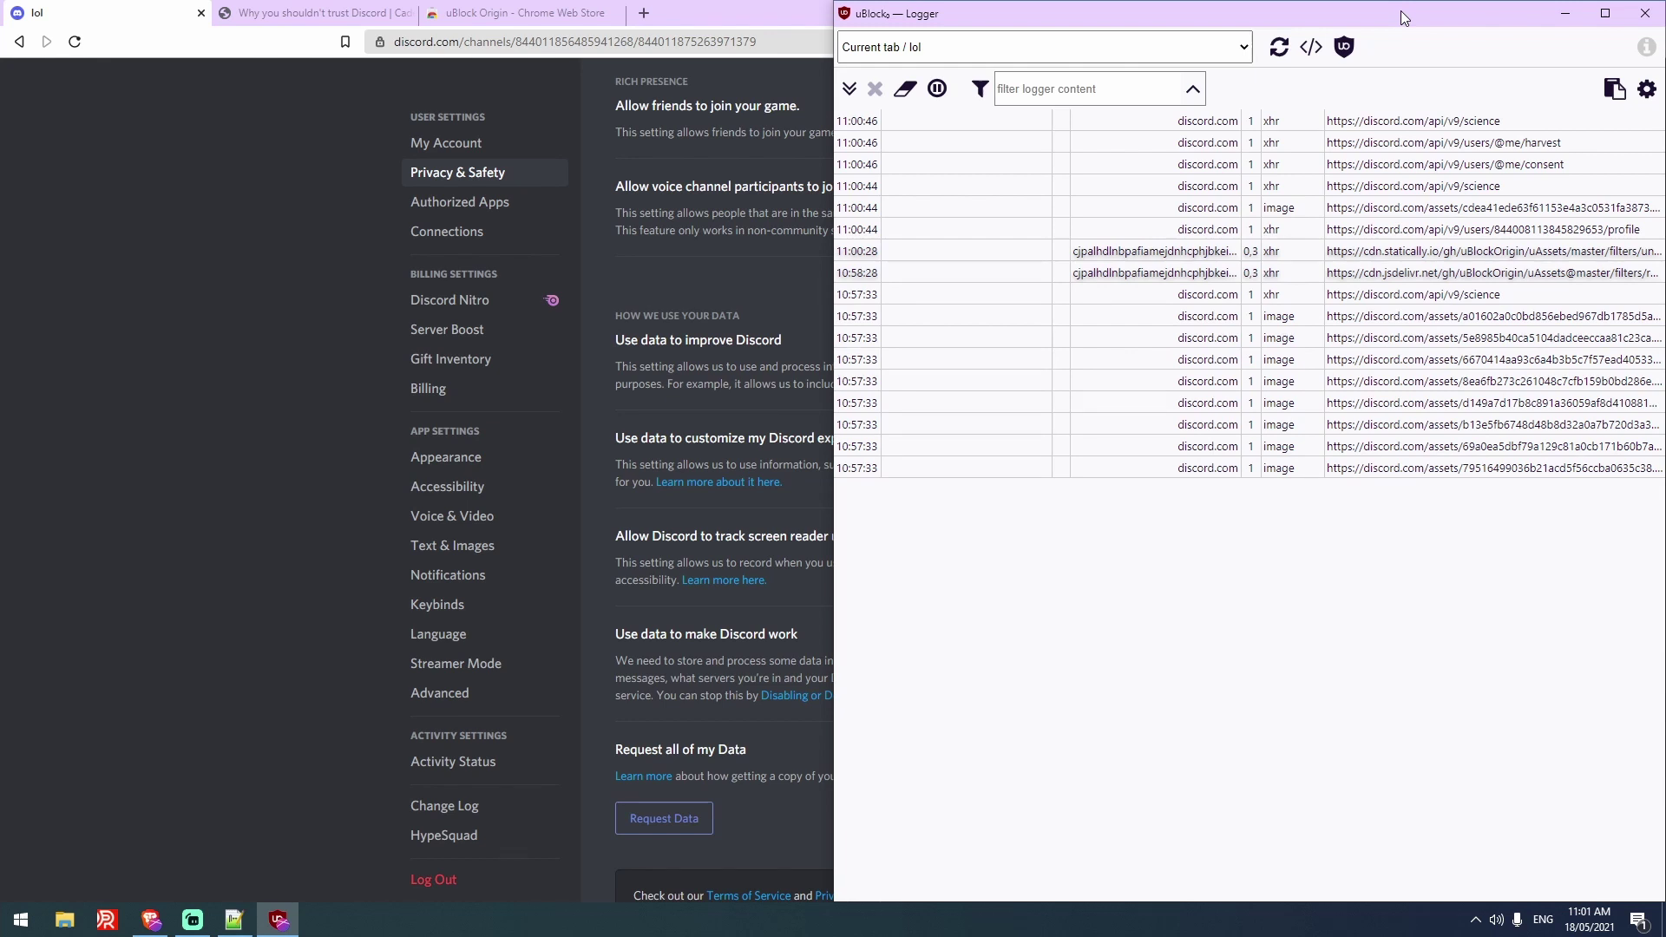
{"action": "left_click", "coordinate": [776, 81]}
{"action": "key", "text": "super+Left"}
{"action": "key", "text": "Escape"}
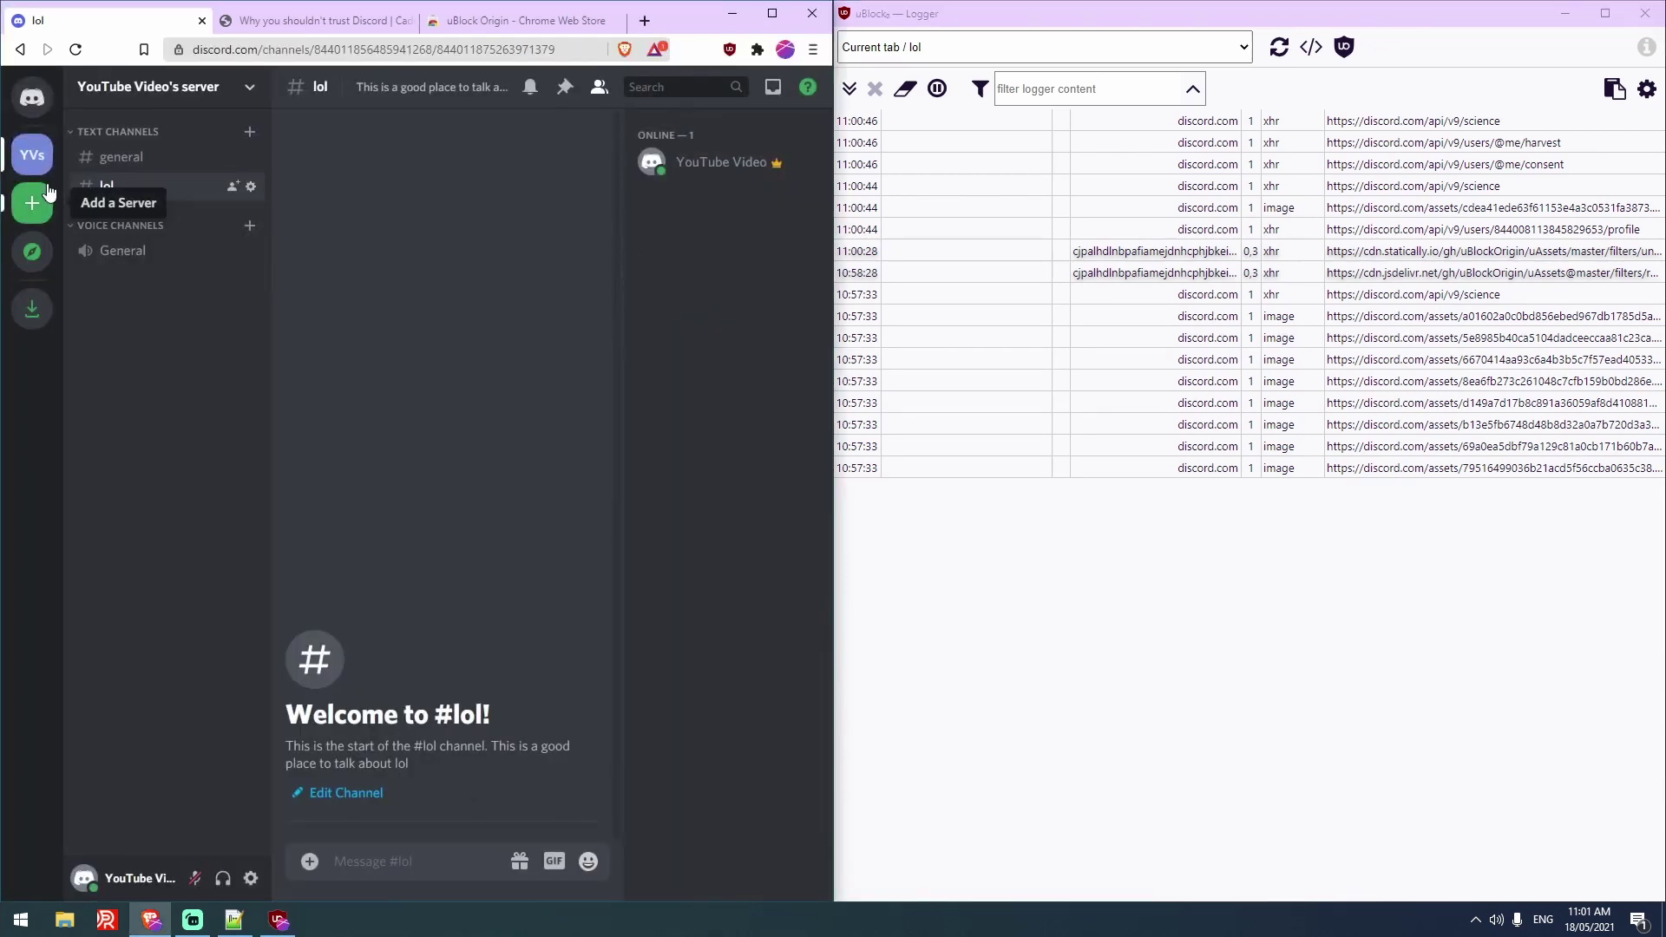
Move between the general channel and the Friends page in Discord, examining the logged api/v9/science requests.
{"action": "left_click", "coordinate": [130, 155]}
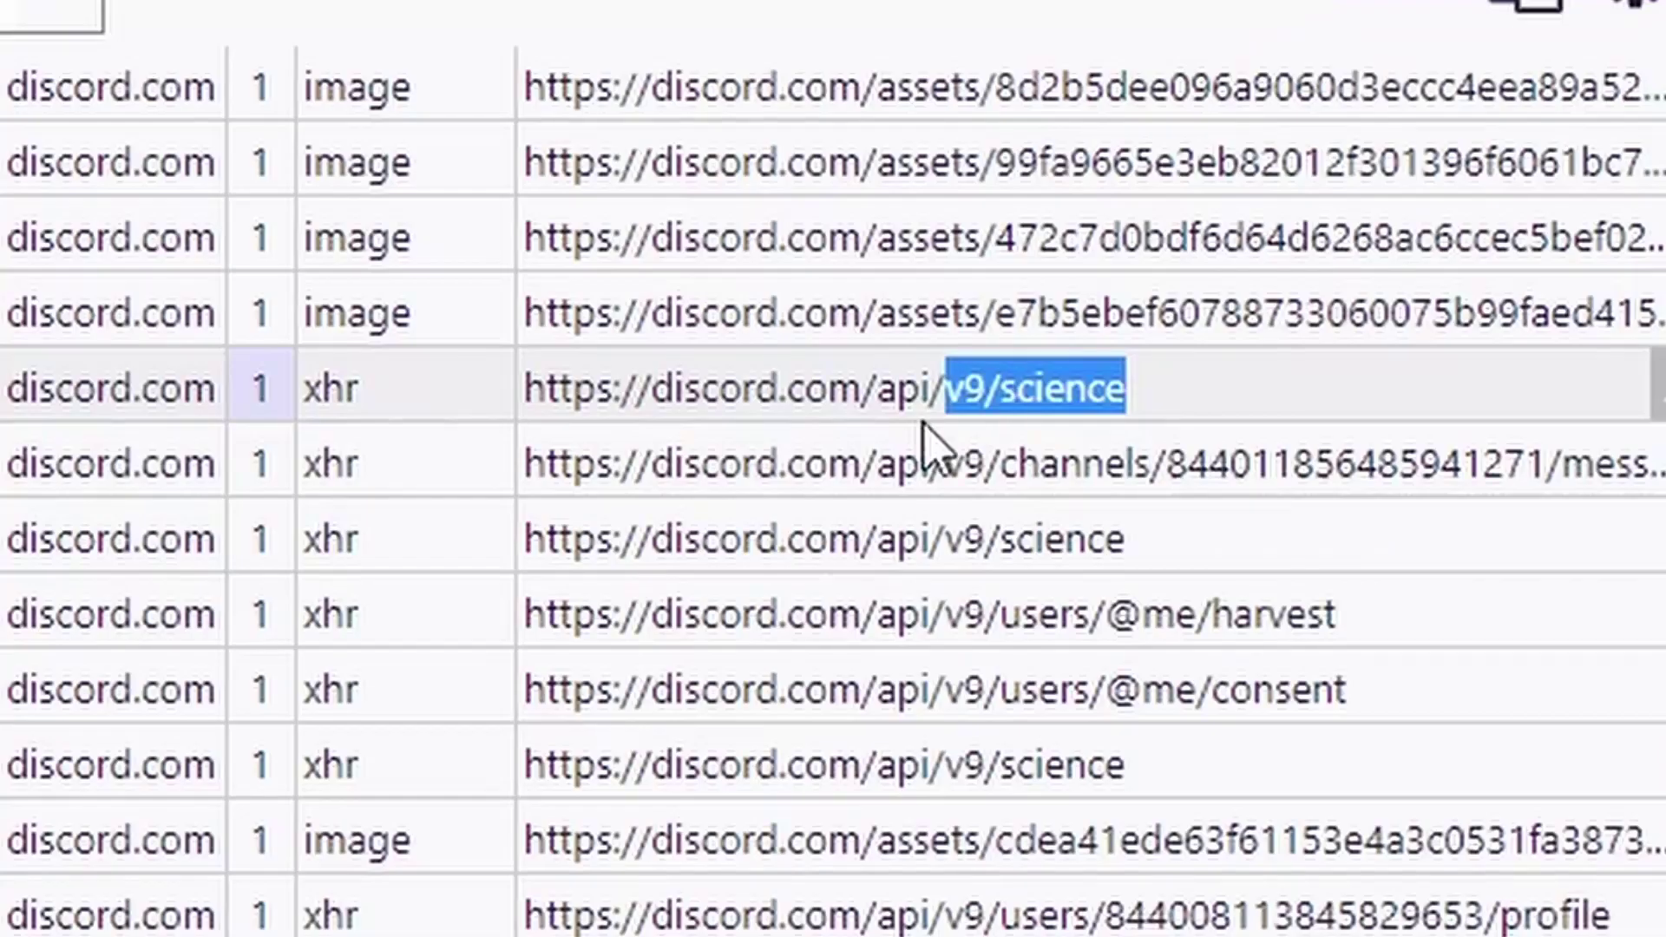
{"action": "left_click_drag", "start_coordinate": [925, 425], "coordinate": [983, 490]}
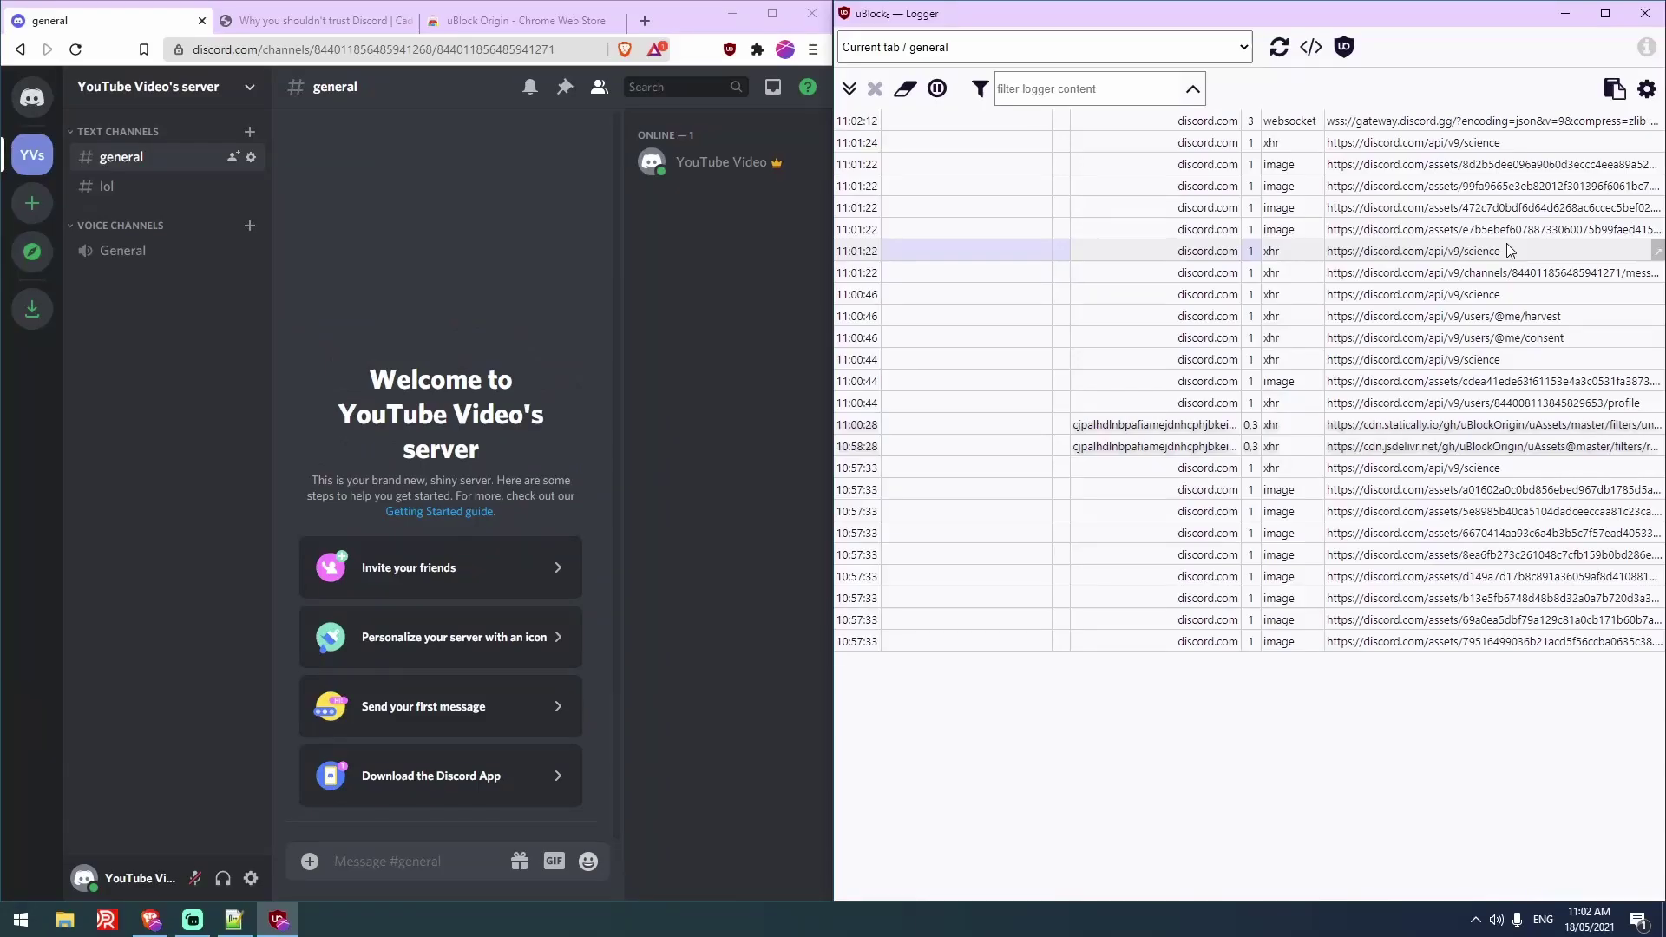
{"action": "left_click_drag", "start_coordinate": [1505, 251], "coordinate": [1321, 258]}
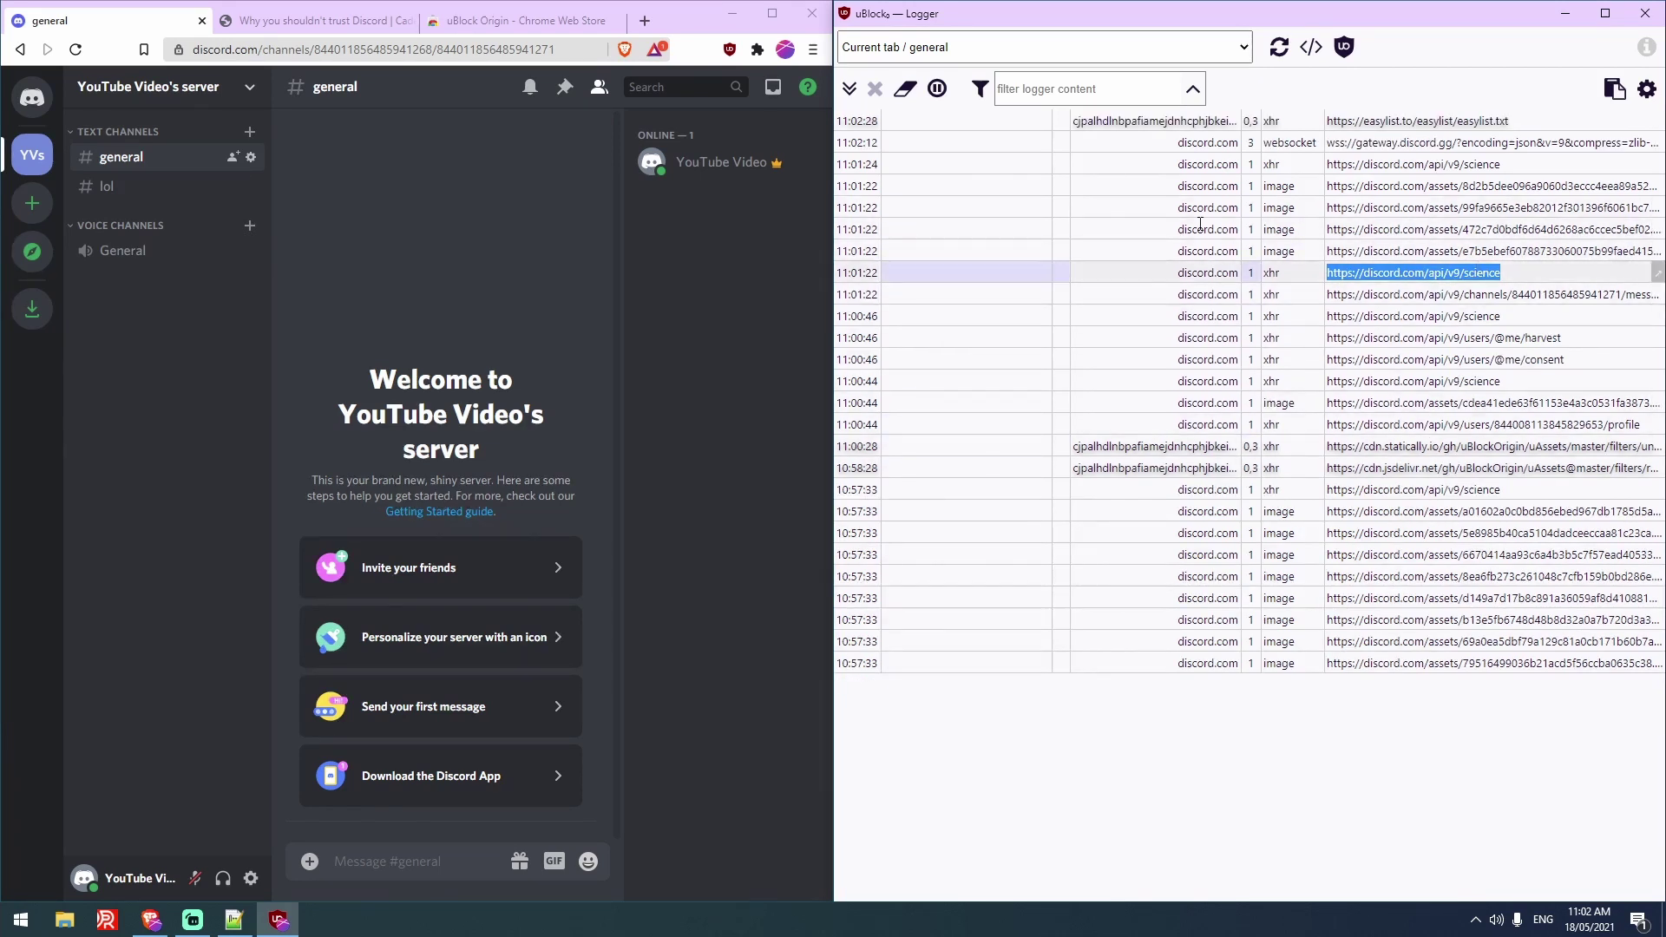
{"action": "left_click", "coordinate": [15, 94]}
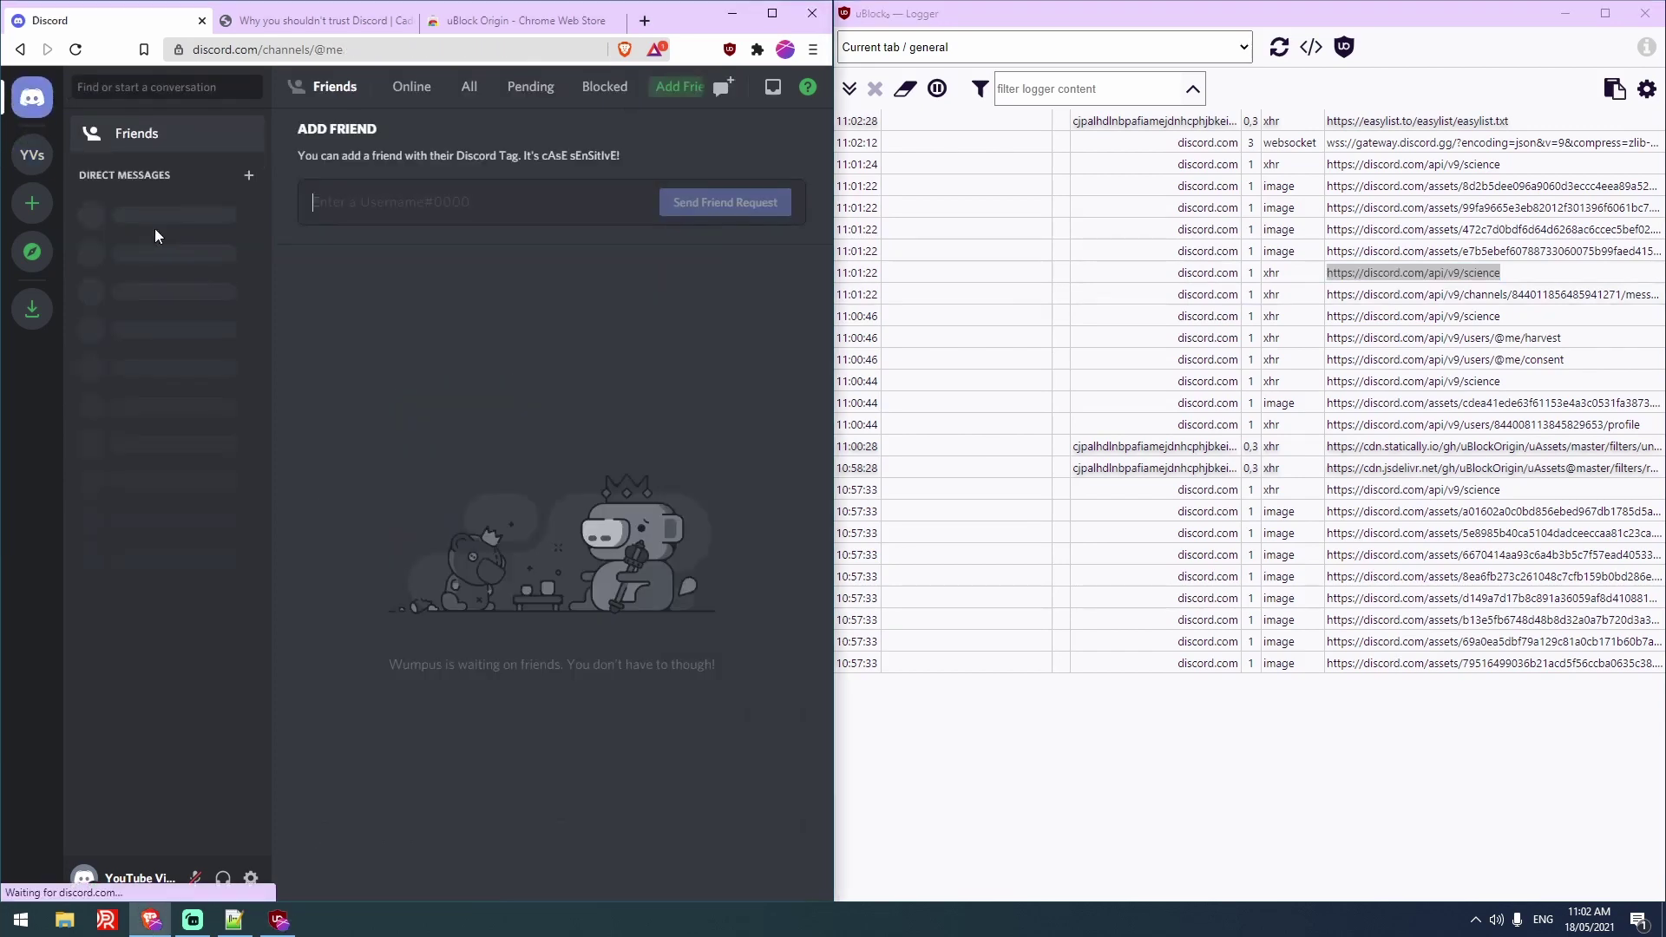
{"action": "left_click", "coordinate": [32, 155]}
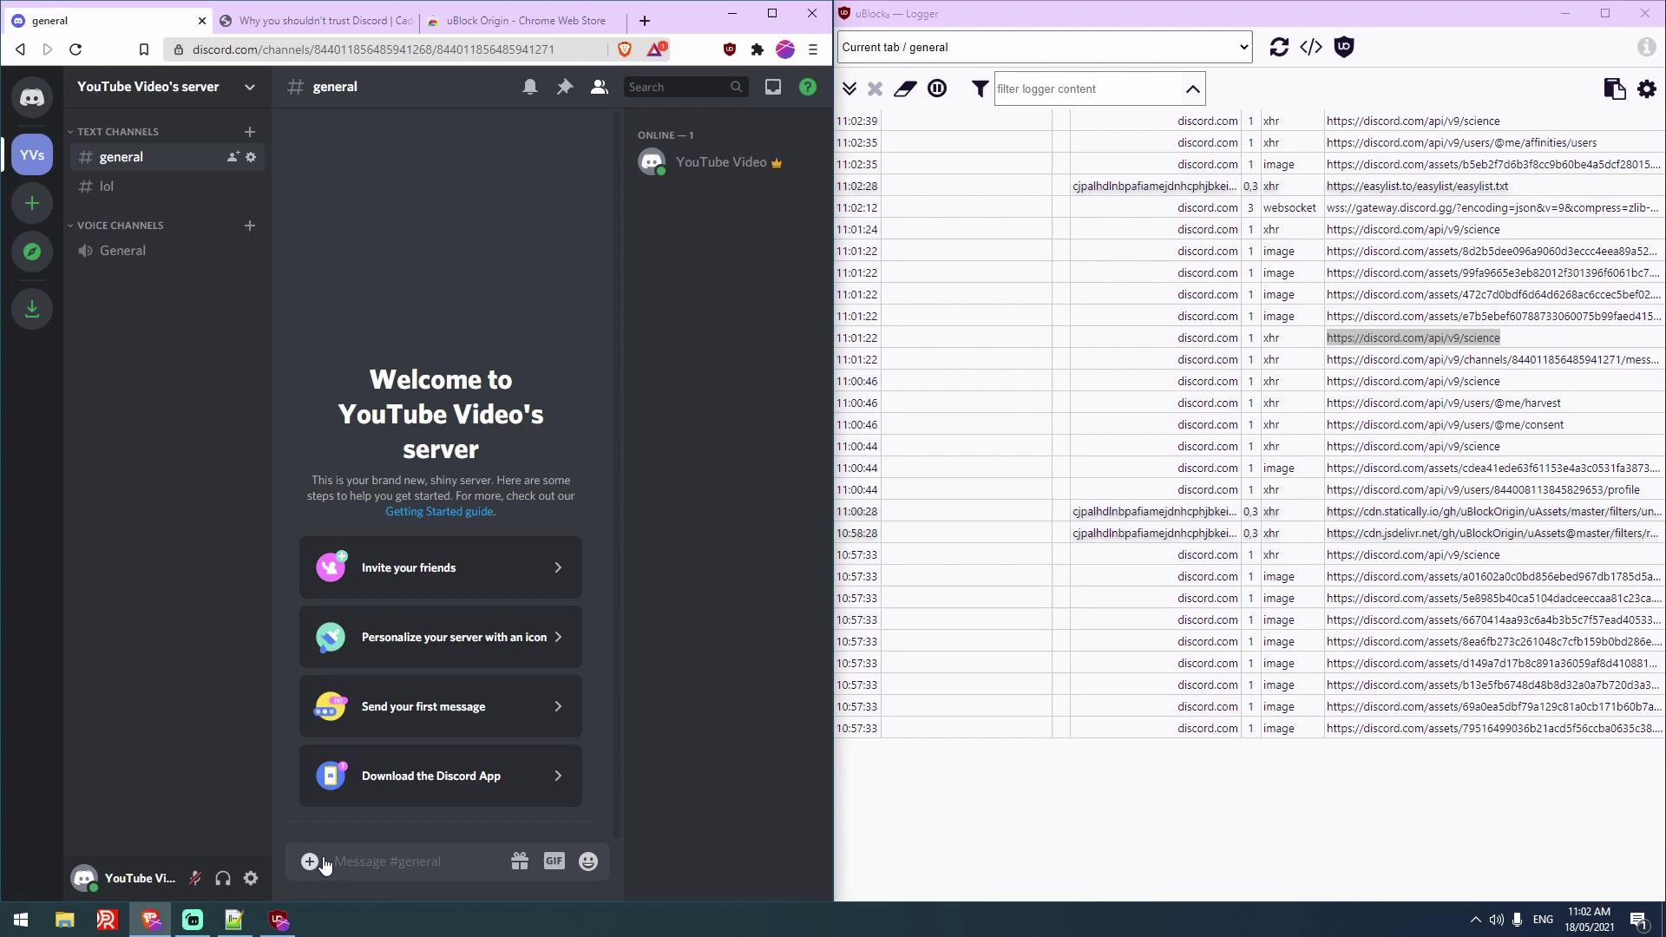
Write the unsent message "subscribe to tomdotcom" in the general channel and examine the typing request in the logger.
{"action": "type", "text": "subscribe to tomdotcom"}
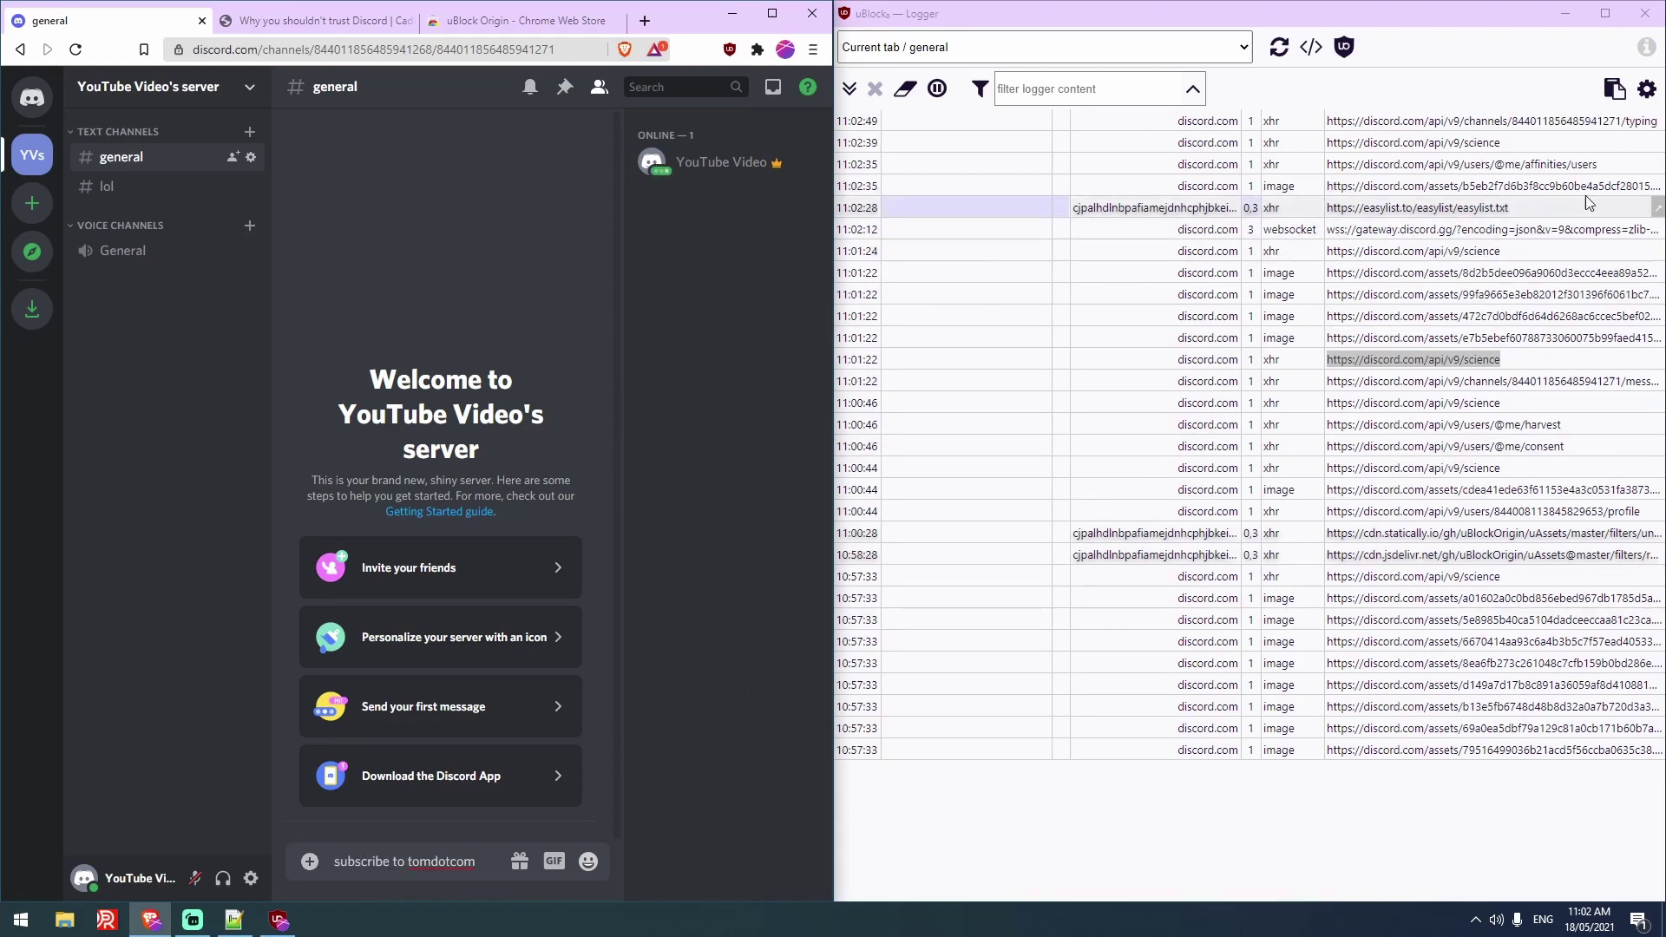
{"action": "left_click_drag", "start_coordinate": [1327, 121], "coordinate": [1511, 126]}
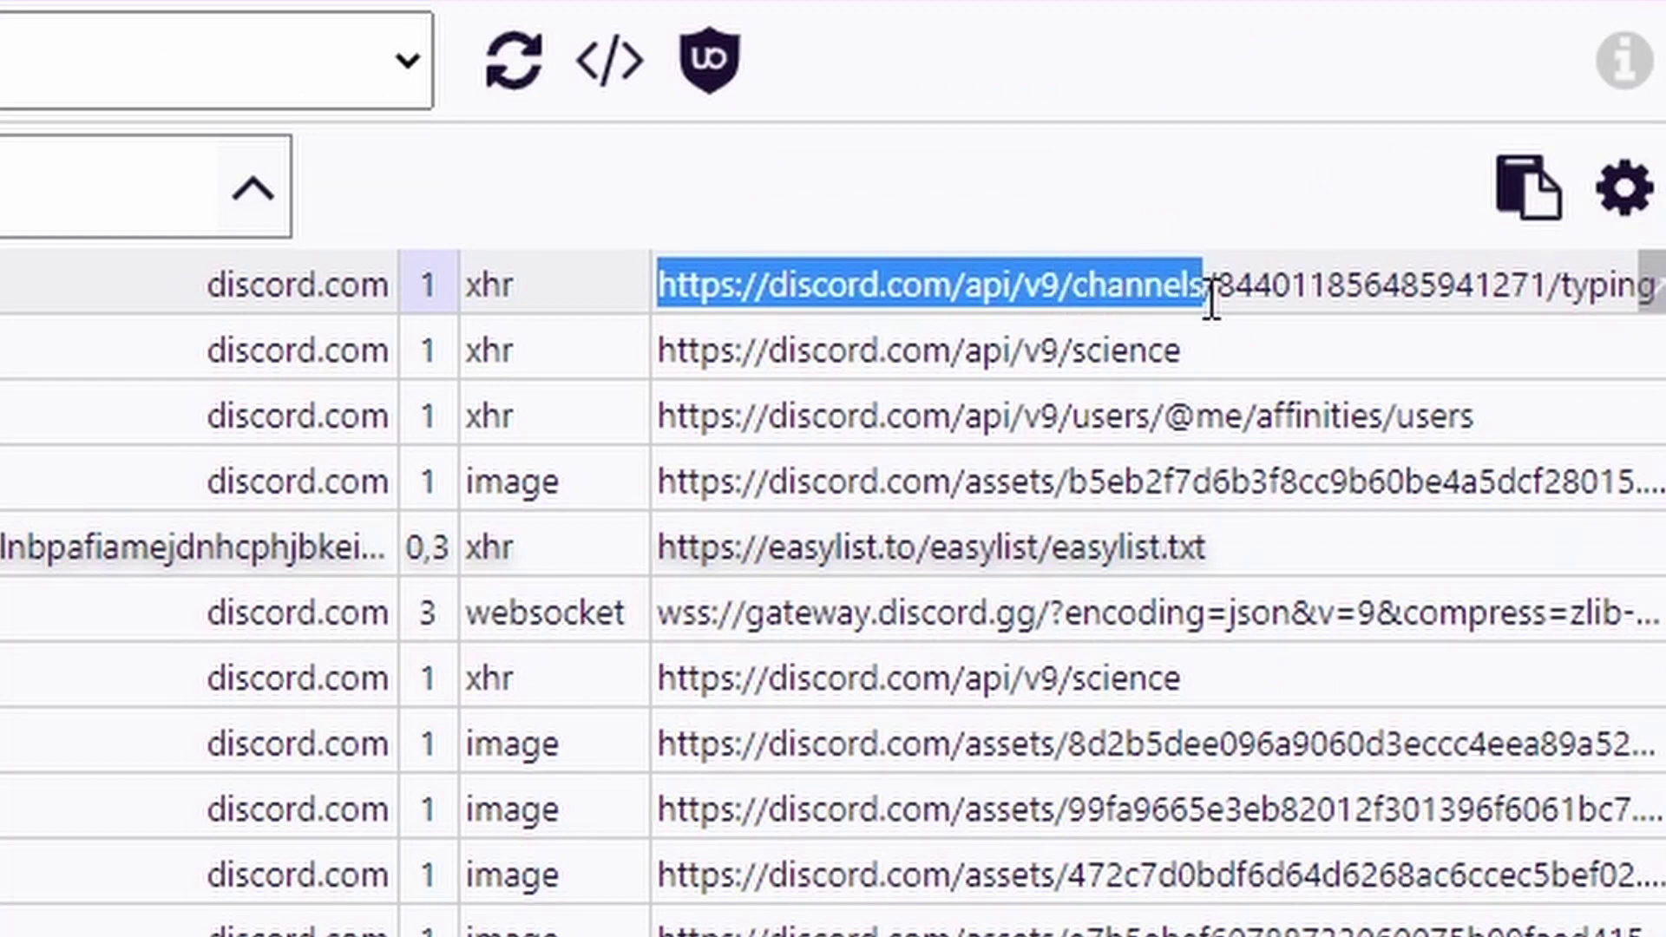
{"action": "left_click_drag", "start_coordinate": [1211, 299], "coordinate": [1370, 291]}
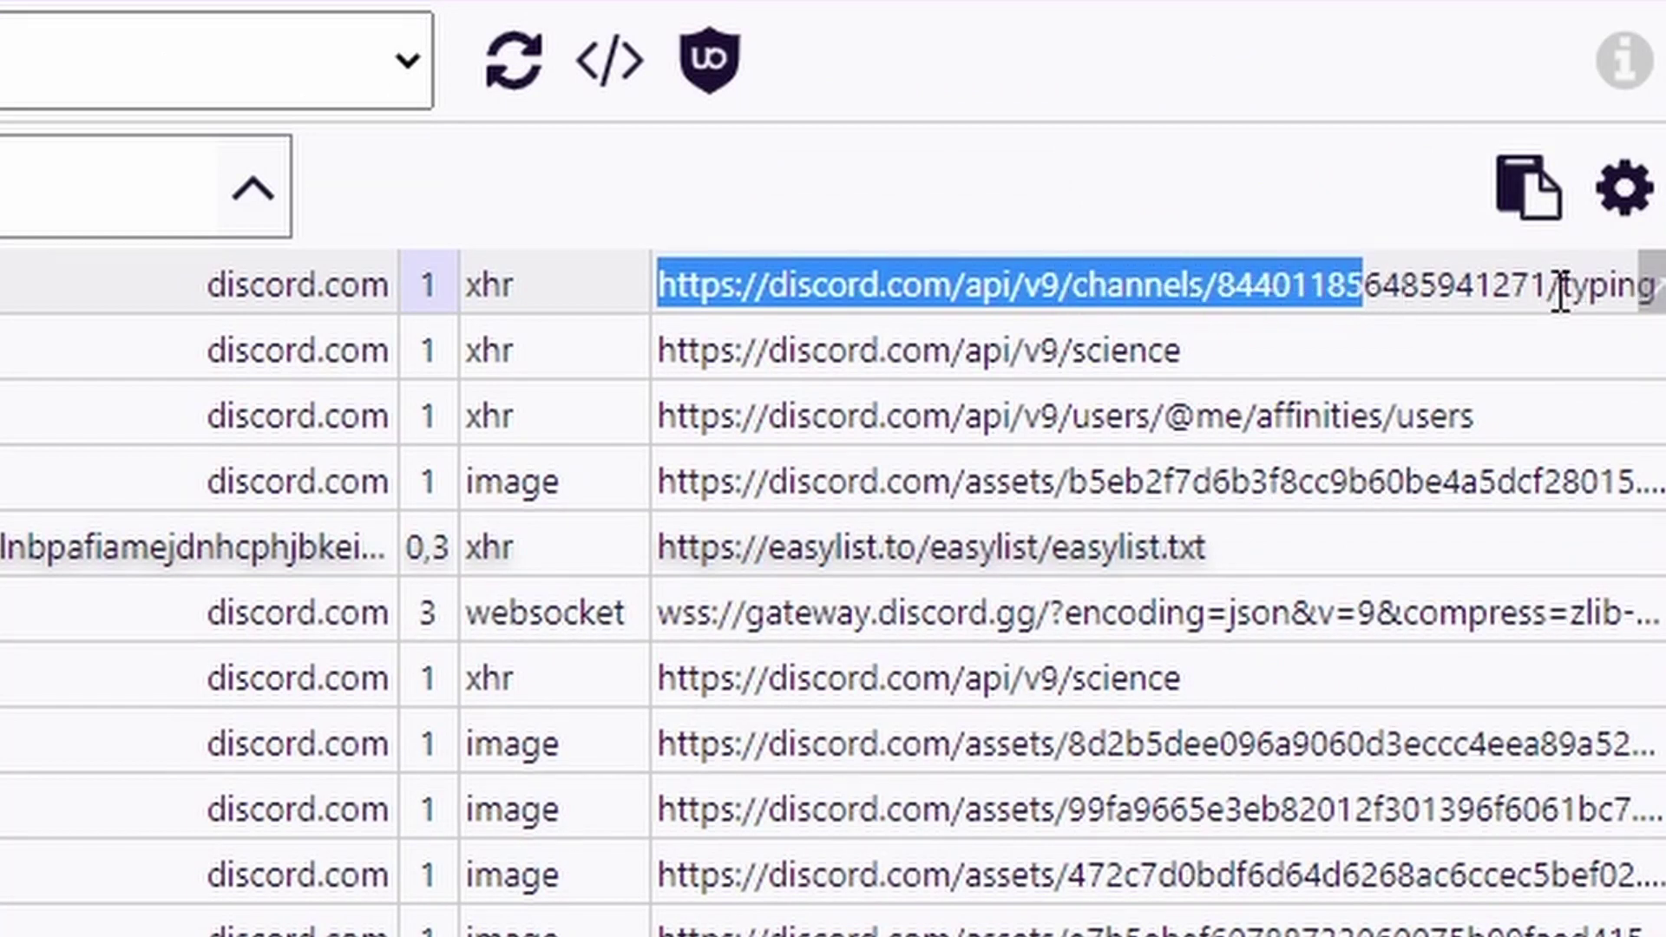
{"action": "left_click_drag", "start_coordinate": [1562, 285], "coordinate": [1605, 311]}
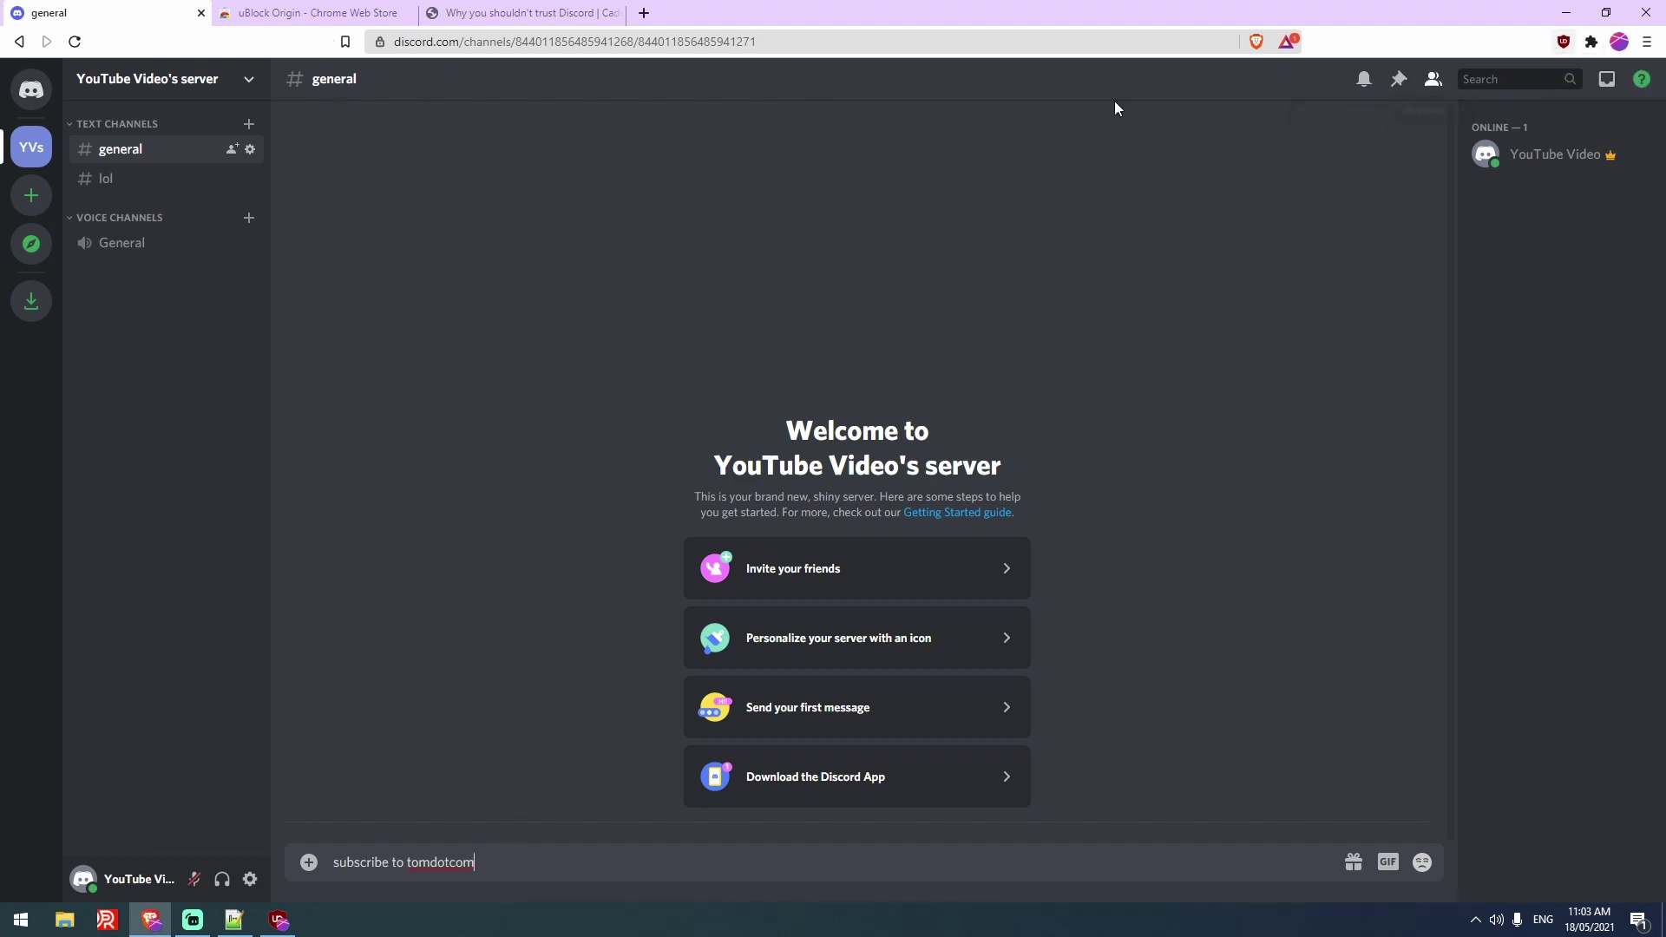
Open the uBlock Origin store page and check that the extension is installed and pinned in the browser.
{"action": "left_click", "coordinate": [245, 12]}
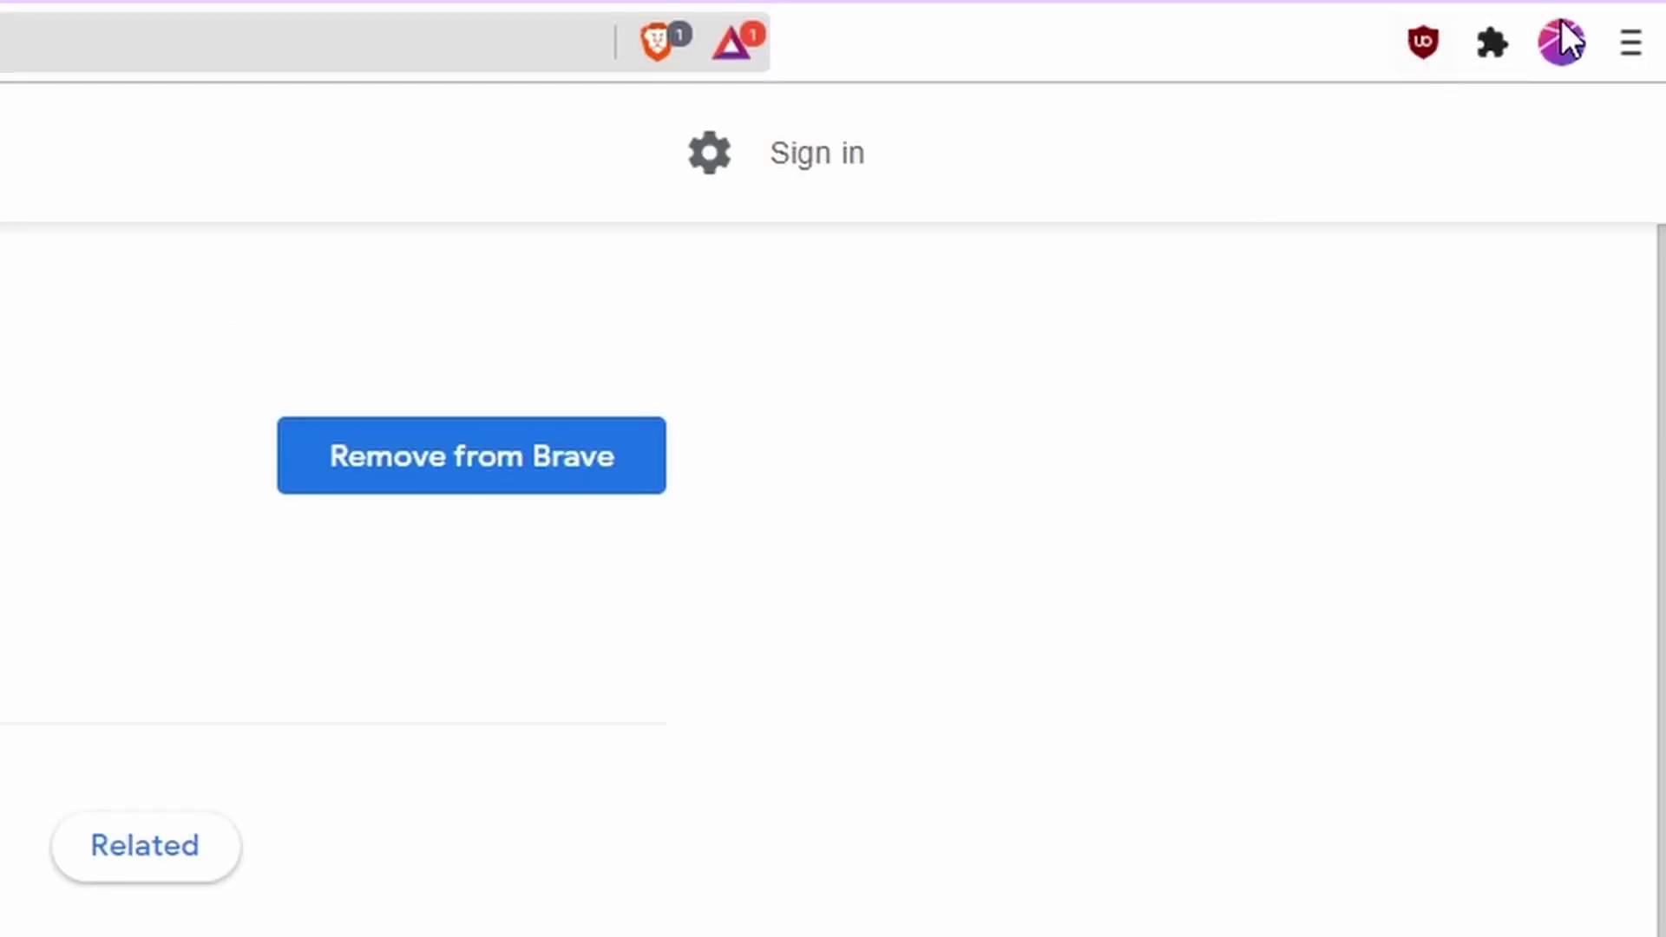
{"action": "left_click", "coordinate": [1499, 39]}
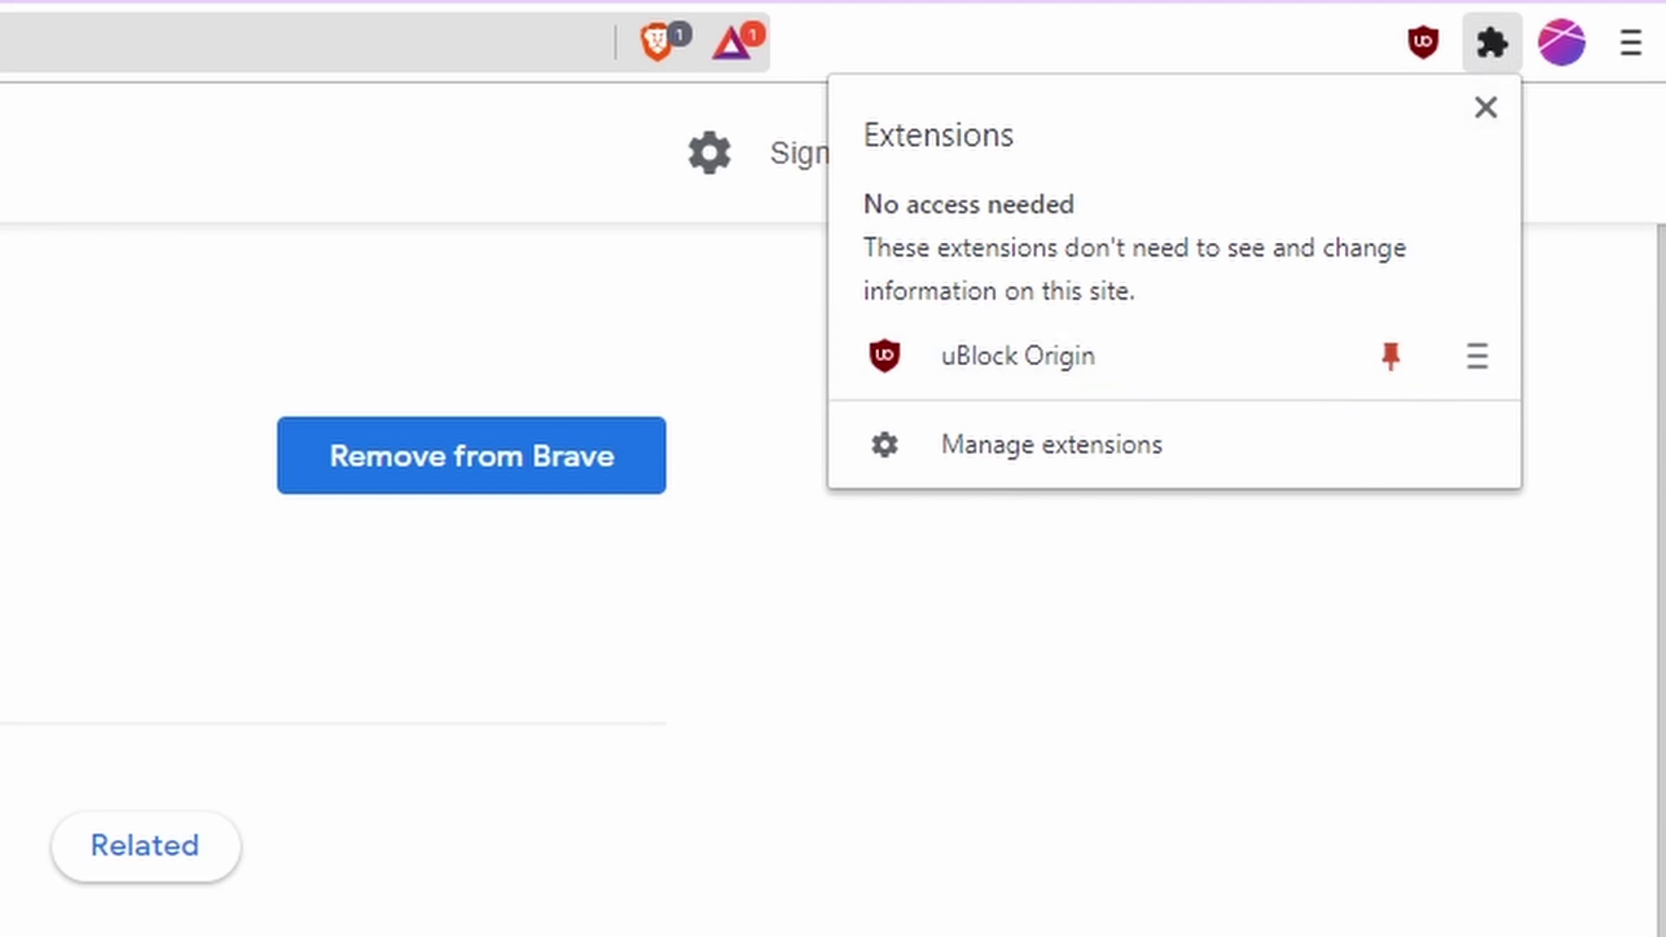
{"action": "left_click", "coordinate": [1321, 357]}
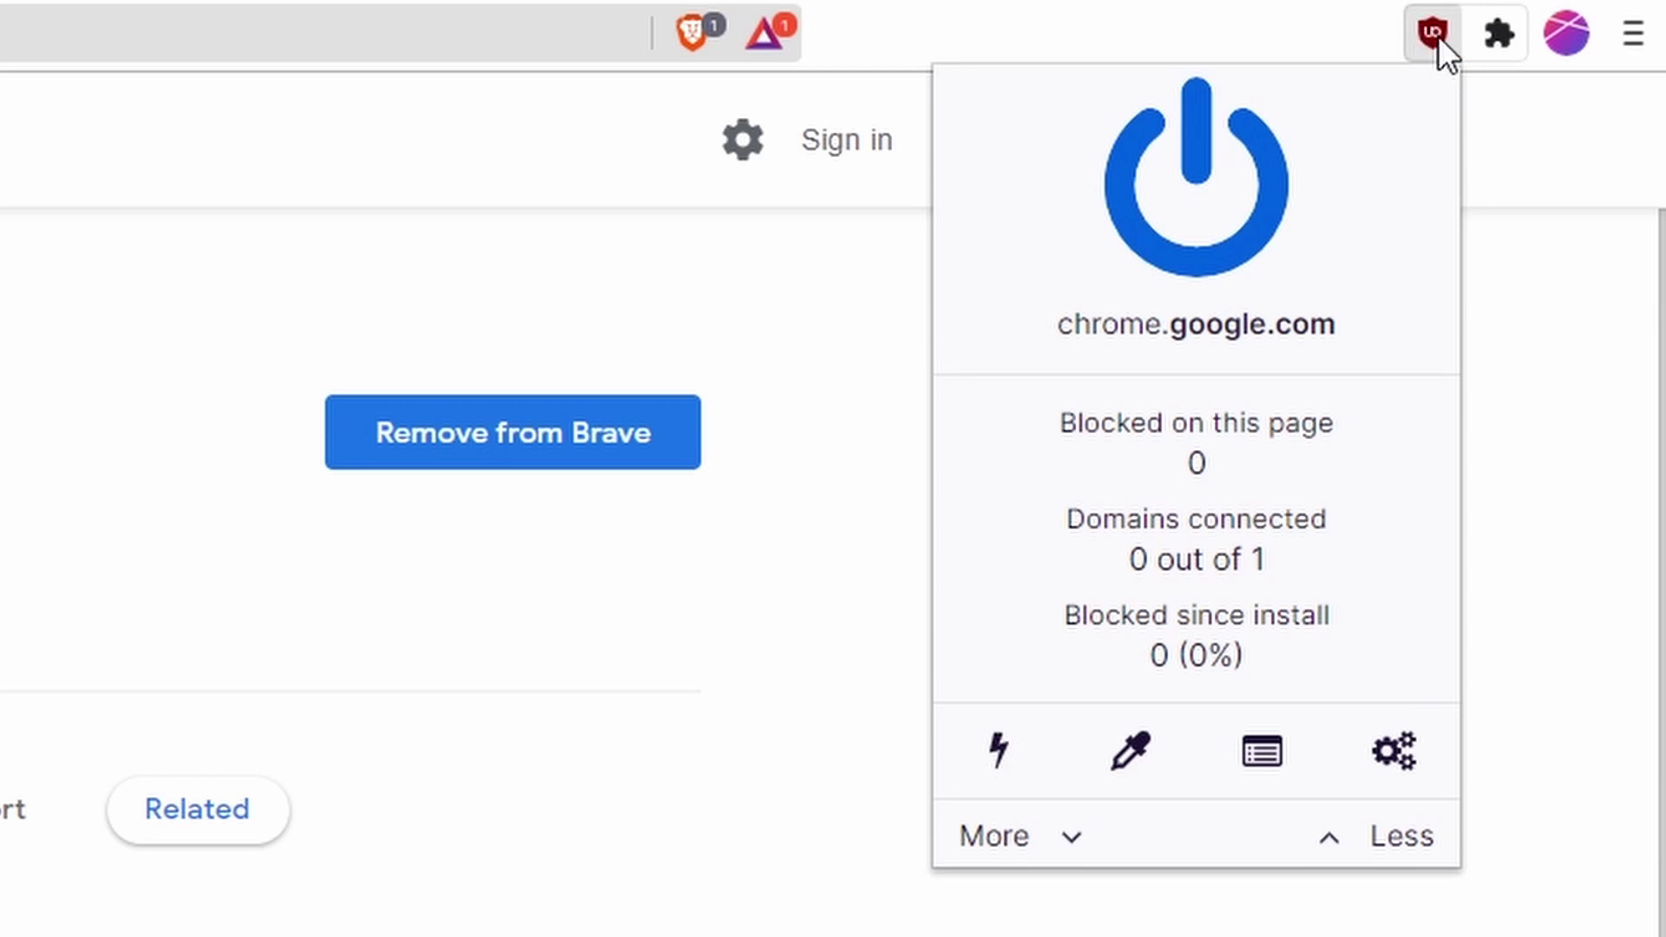
Open the custom filters in the uBlock Origin dashboard and place the cursor on the empty line below the existing filter.
{"action": "left_click", "coordinate": [1392, 762]}
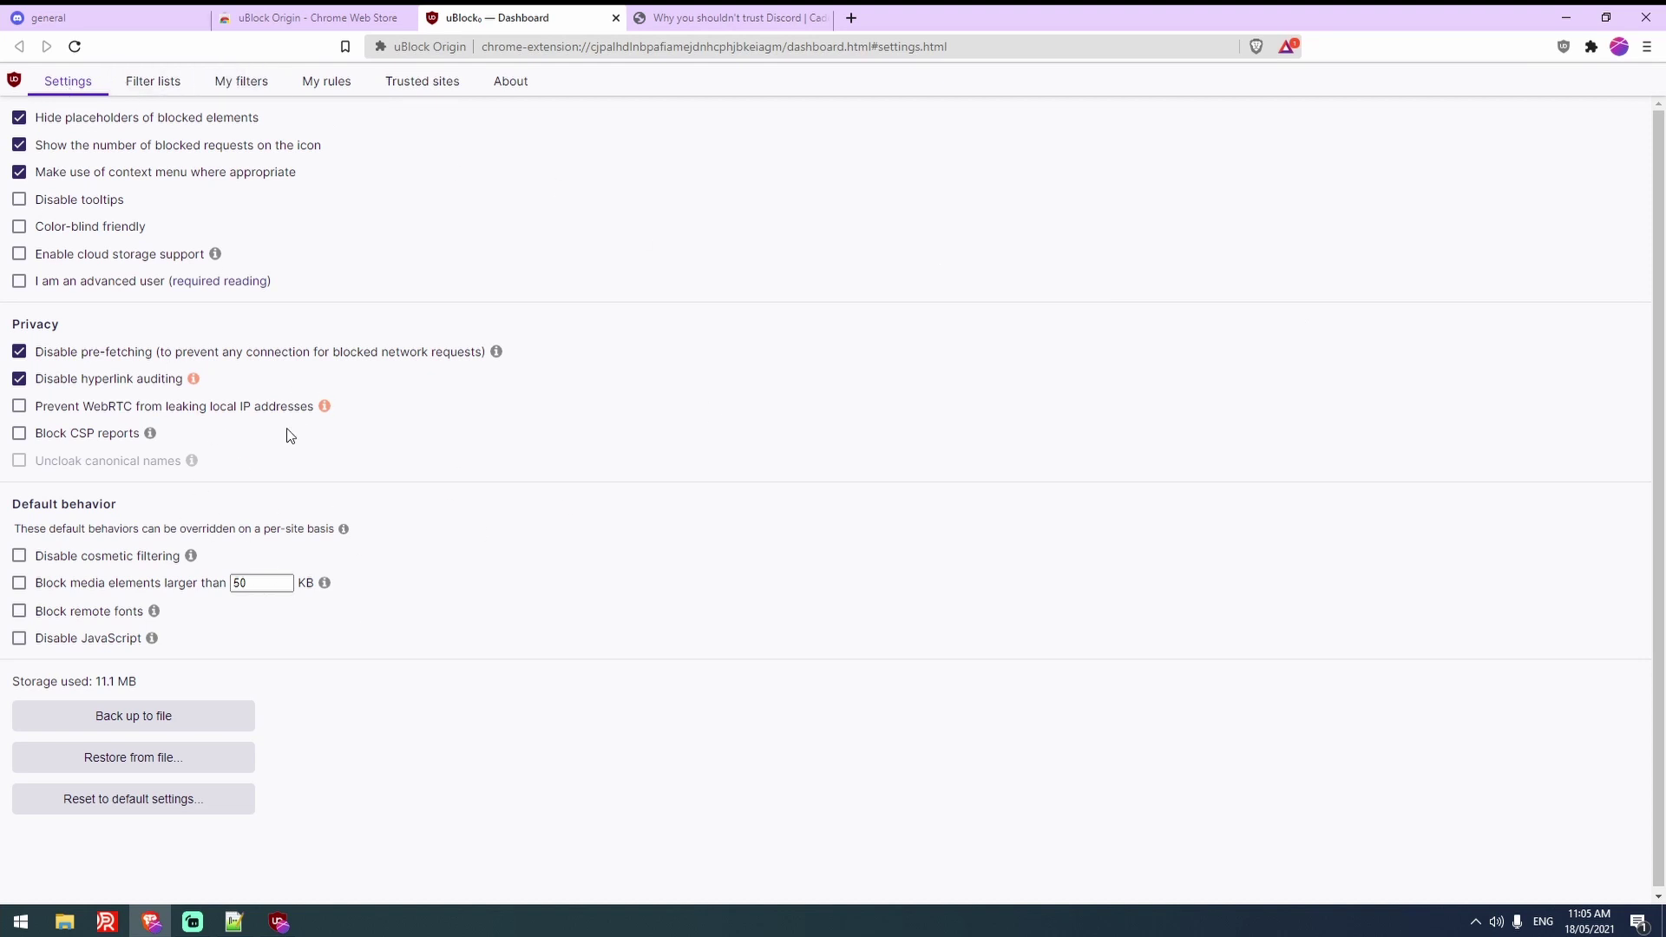
{"action": "left_click", "coordinate": [262, 86]}
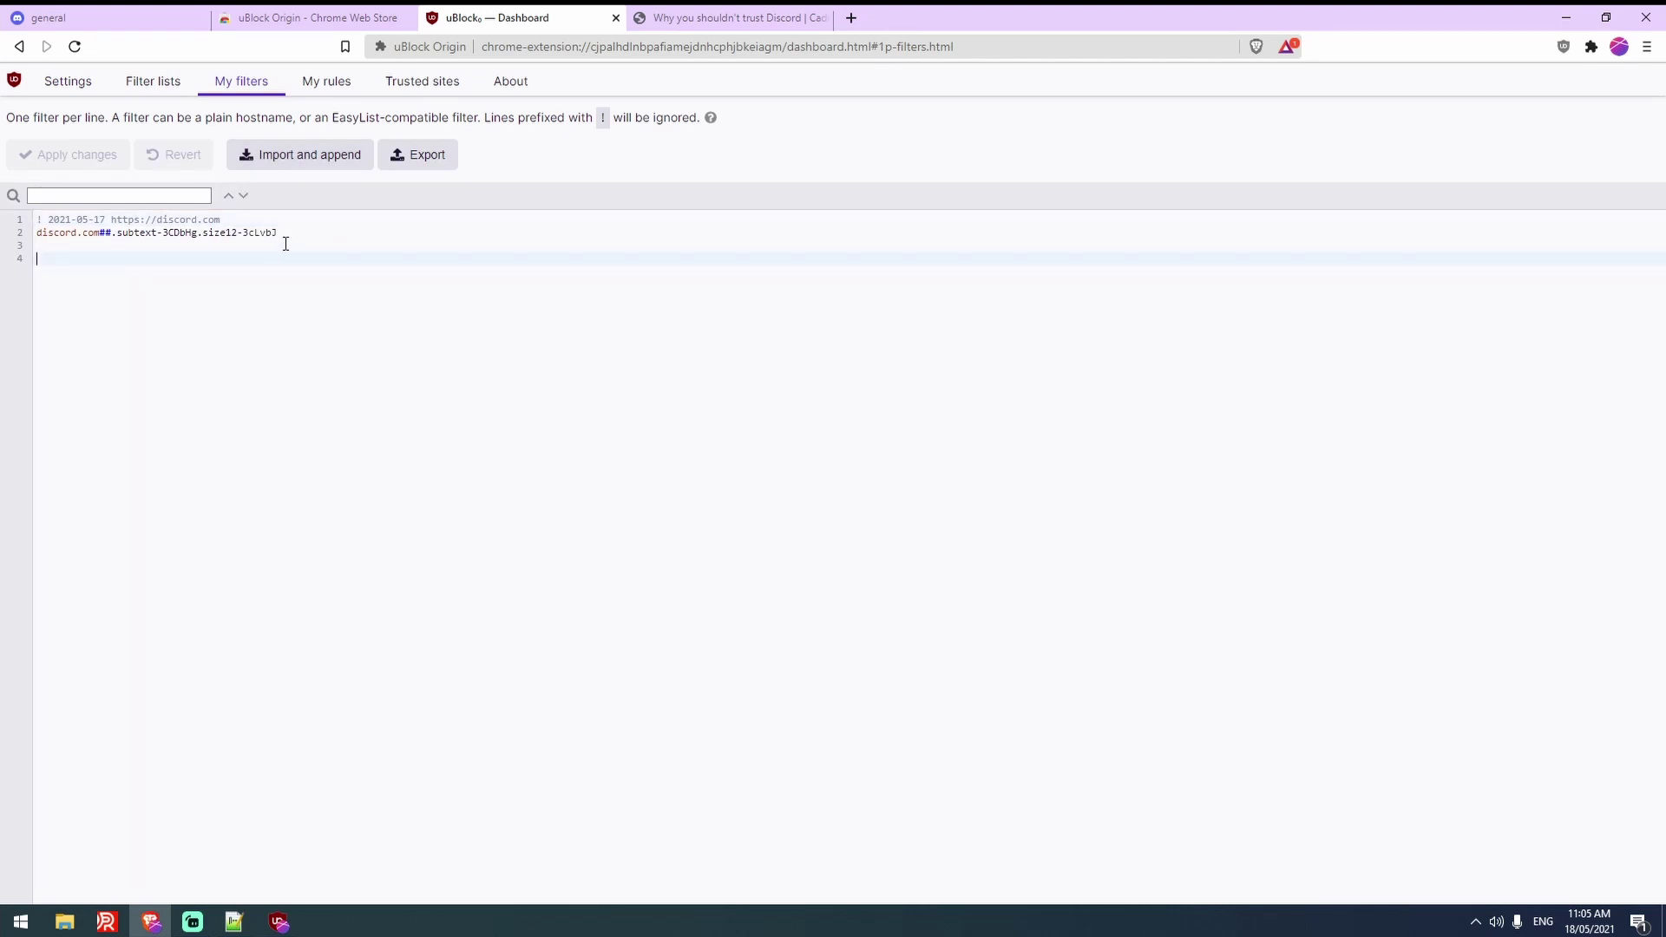
{"action": "left_click_drag", "start_coordinate": [287, 243], "coordinate": [71, 193]}
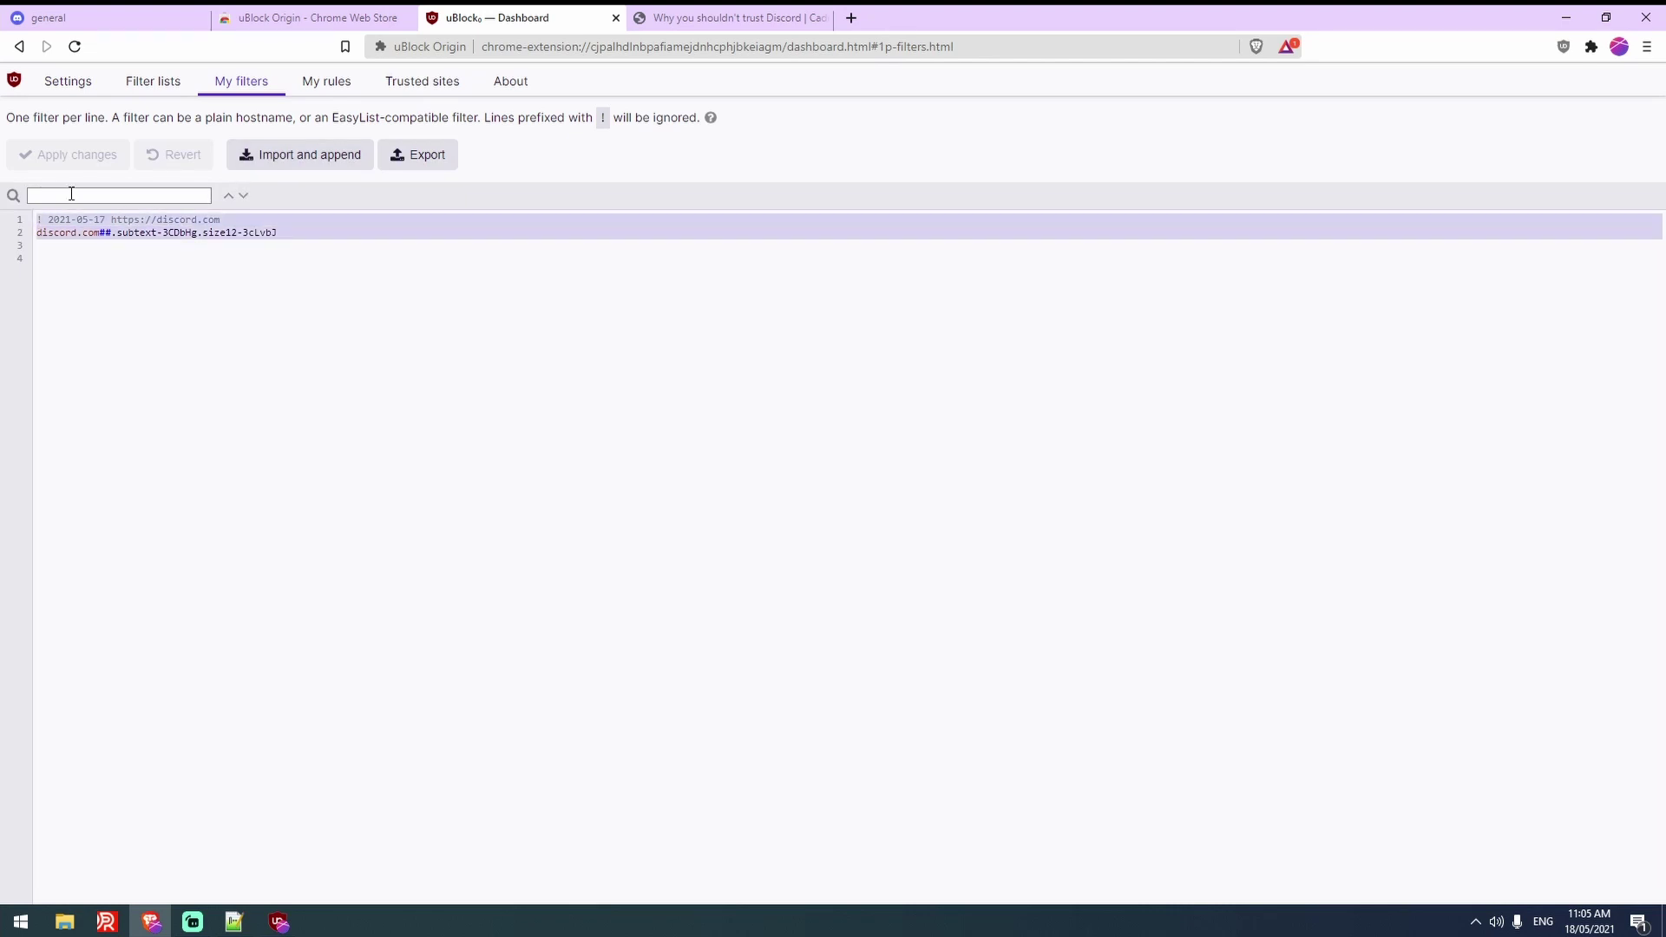
{"action": "left_click", "coordinate": [160, 263]}
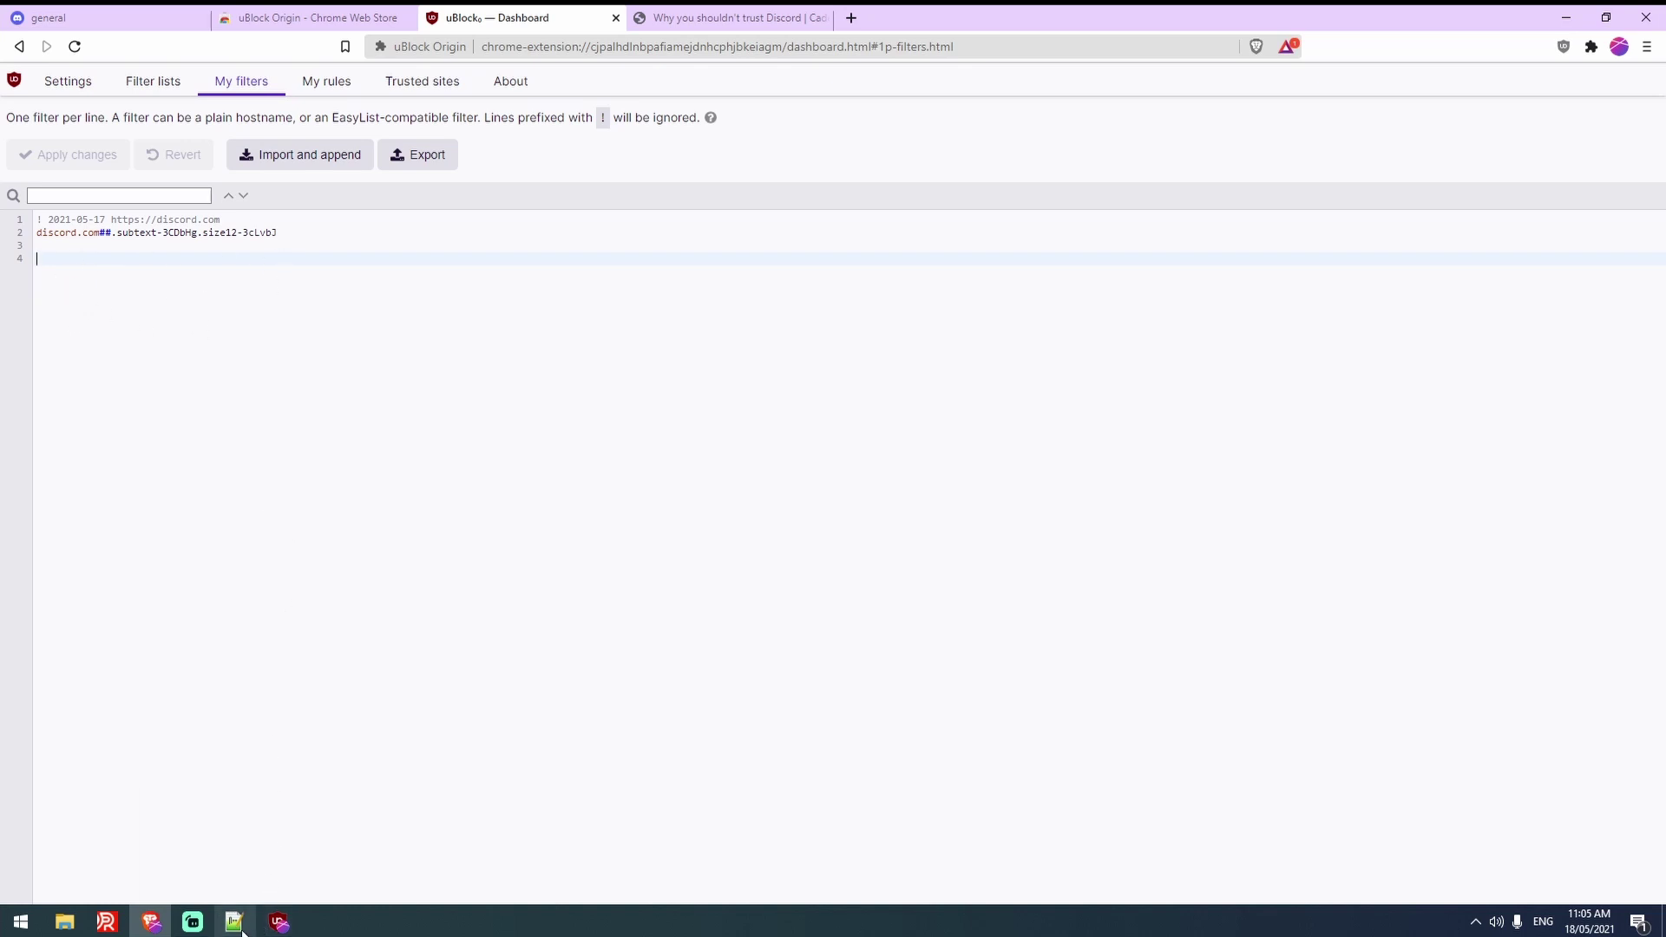
{"action": "left_click", "coordinate": [286, 798]}
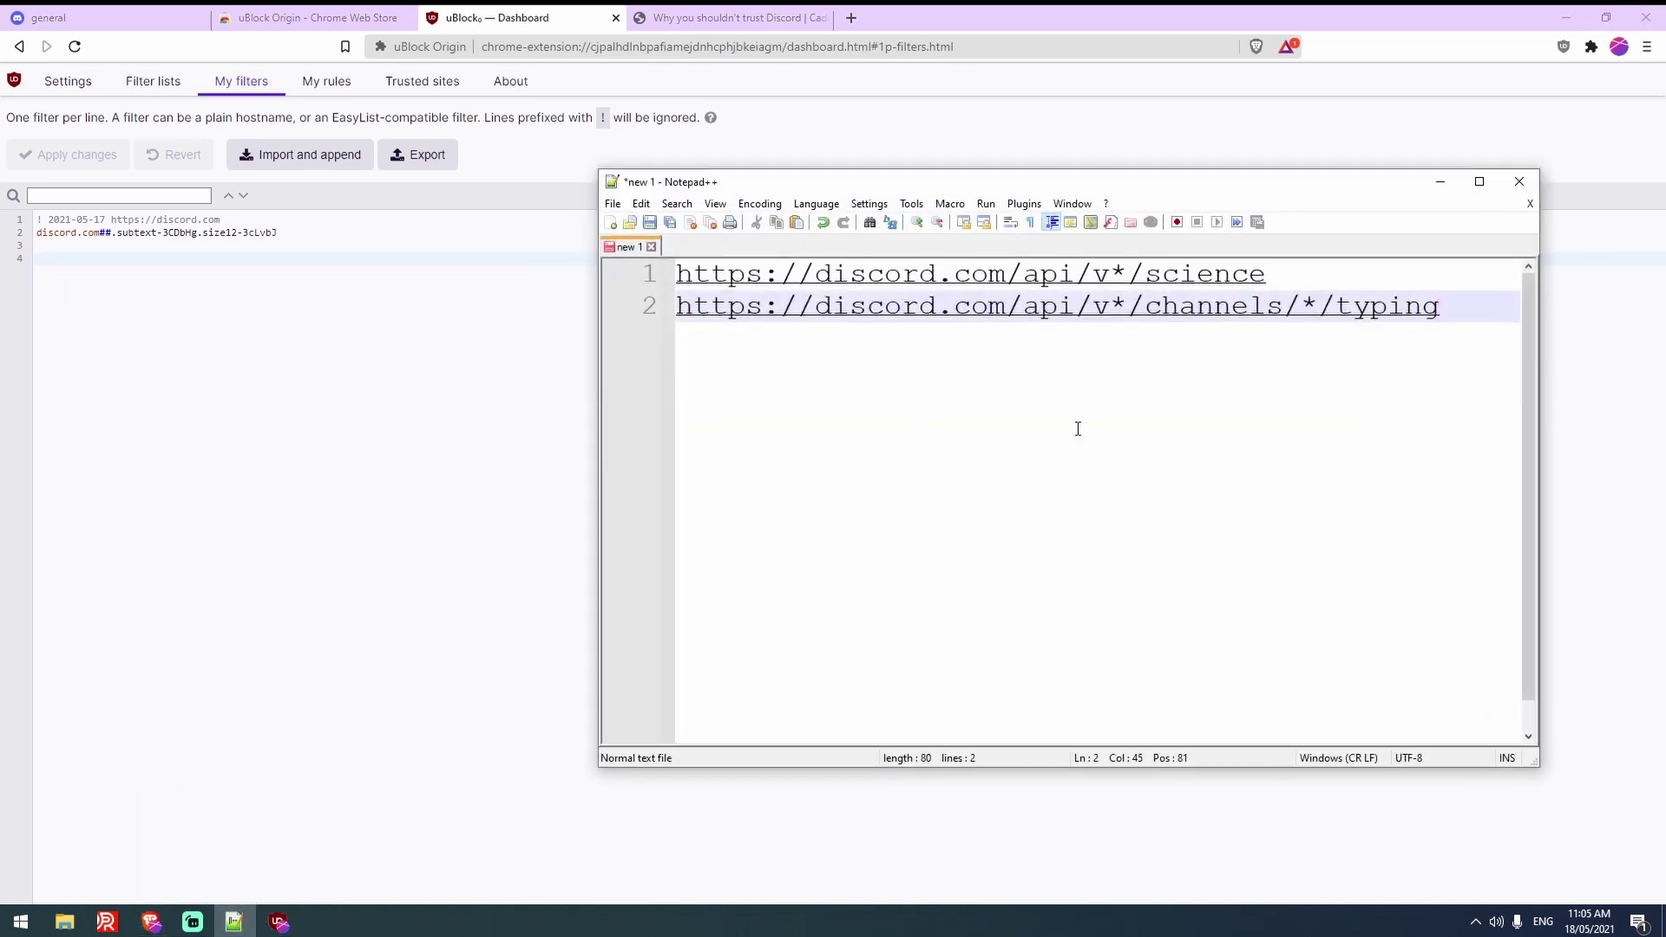
{"action": "left_click_drag", "start_coordinate": [1293, 273], "coordinate": [586, 246]}
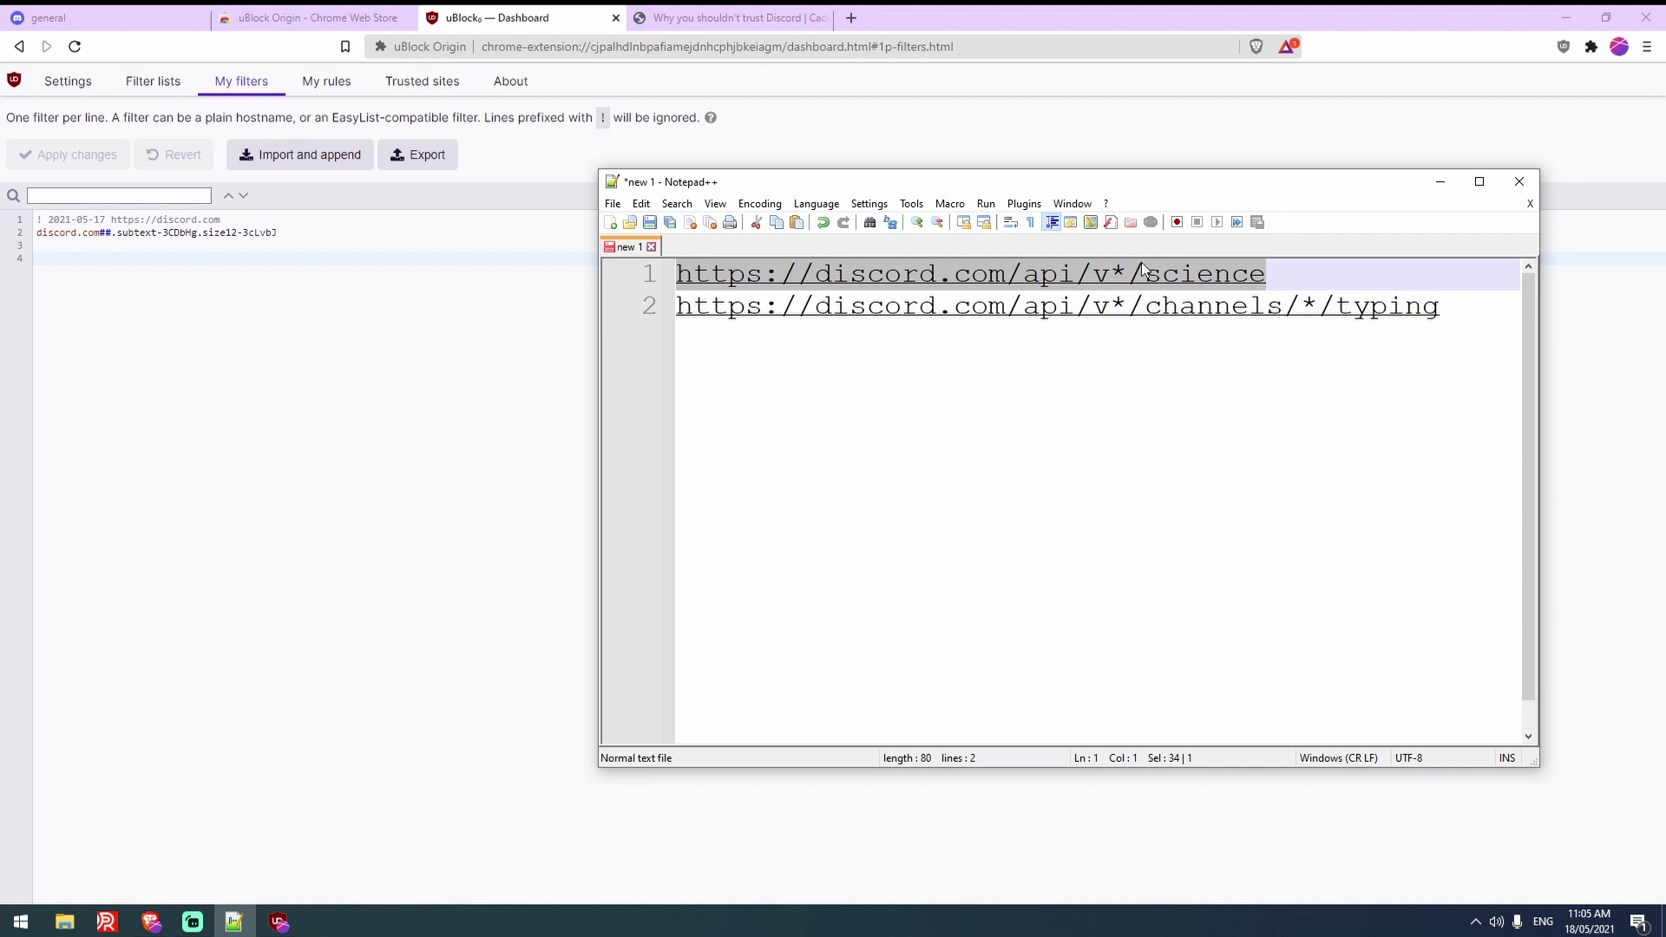
{"action": "left_click_drag", "start_coordinate": [1284, 278], "coordinate": [1214, 278]}
{"action": "left_click_drag", "start_coordinate": [1439, 311], "coordinate": [591, 225]}
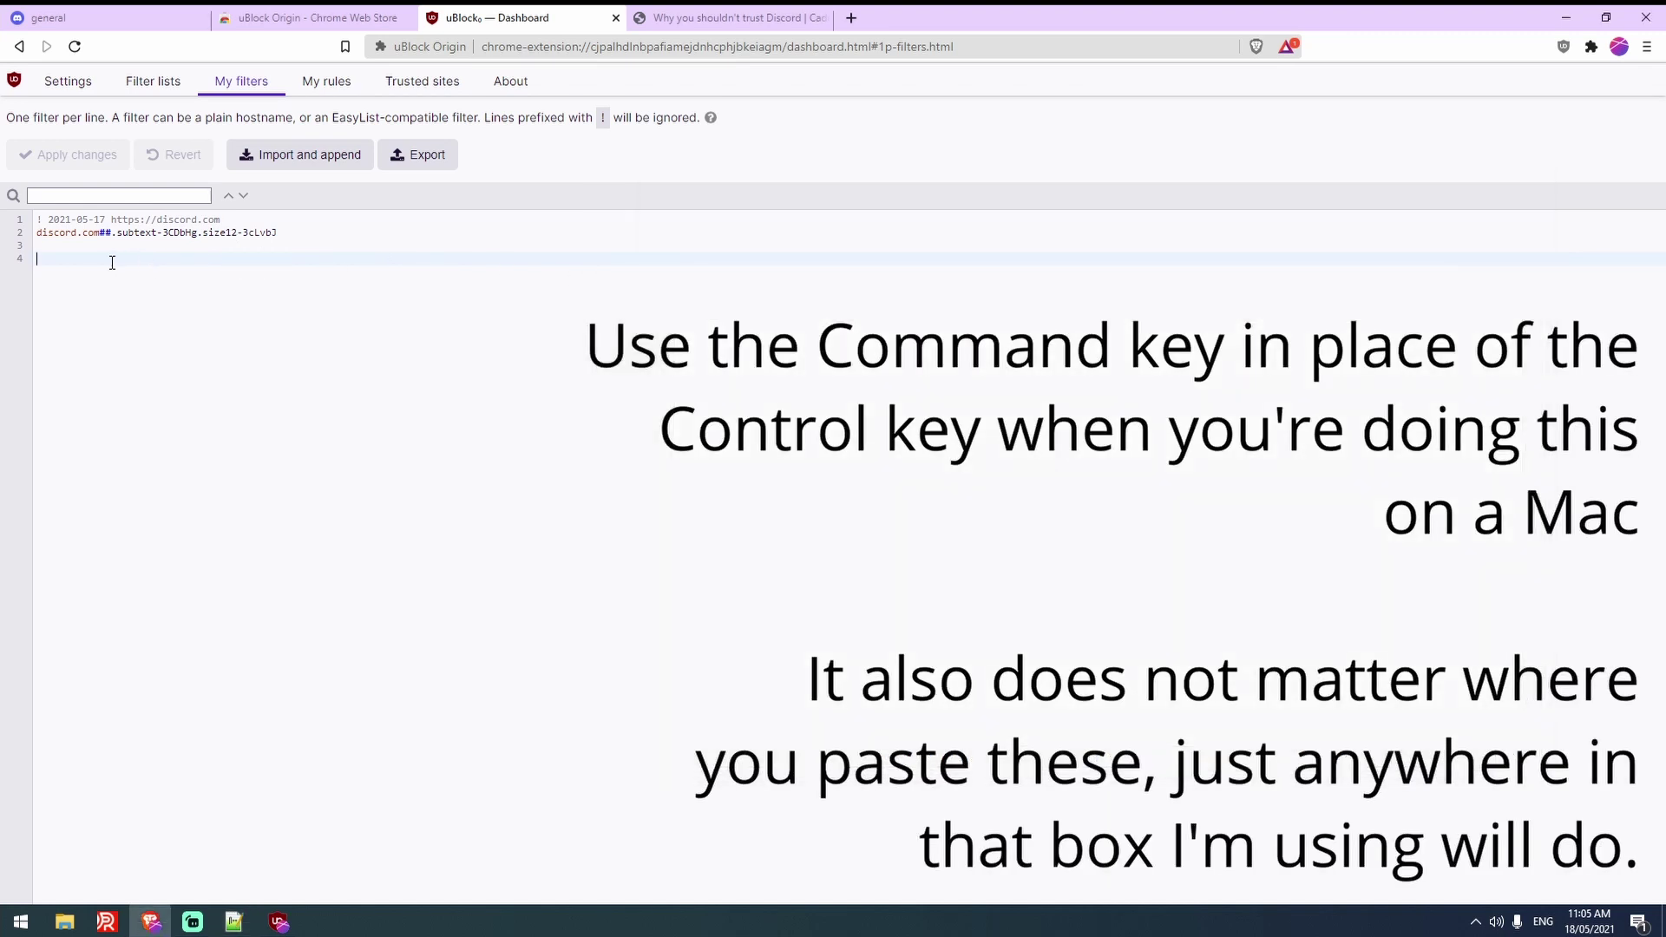
{"action": "type", "text": "https://discord.com/api/v*/science https://discord.com/api/v*/channels/*/typing"}
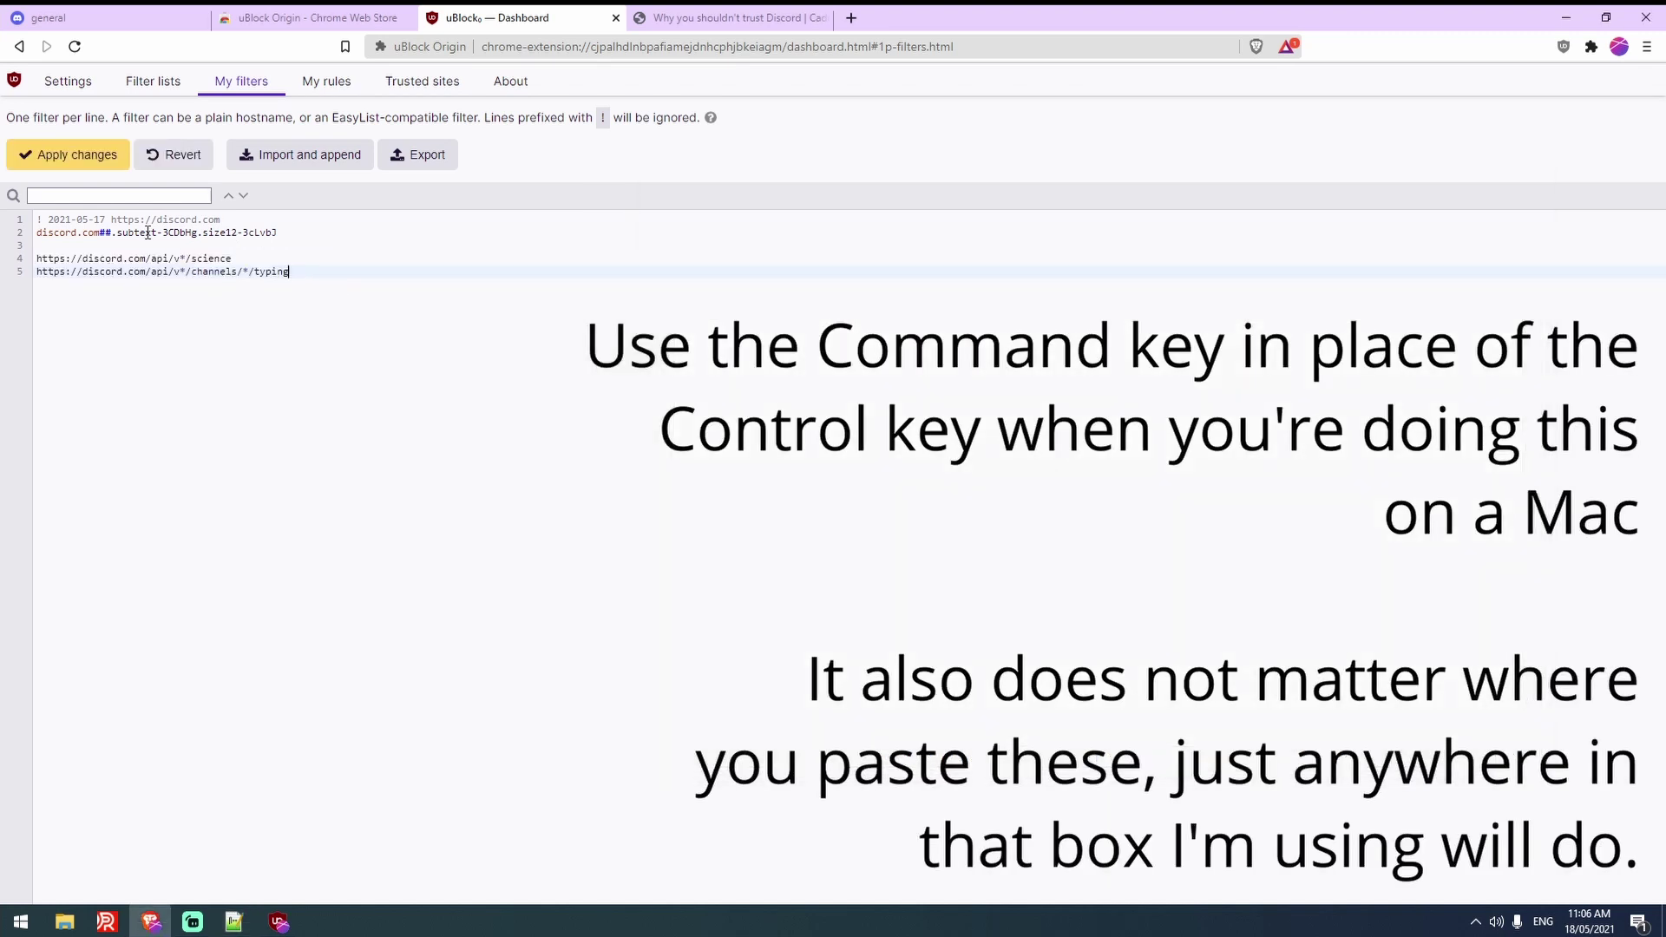
{"action": "left_click", "coordinate": [79, 158]}
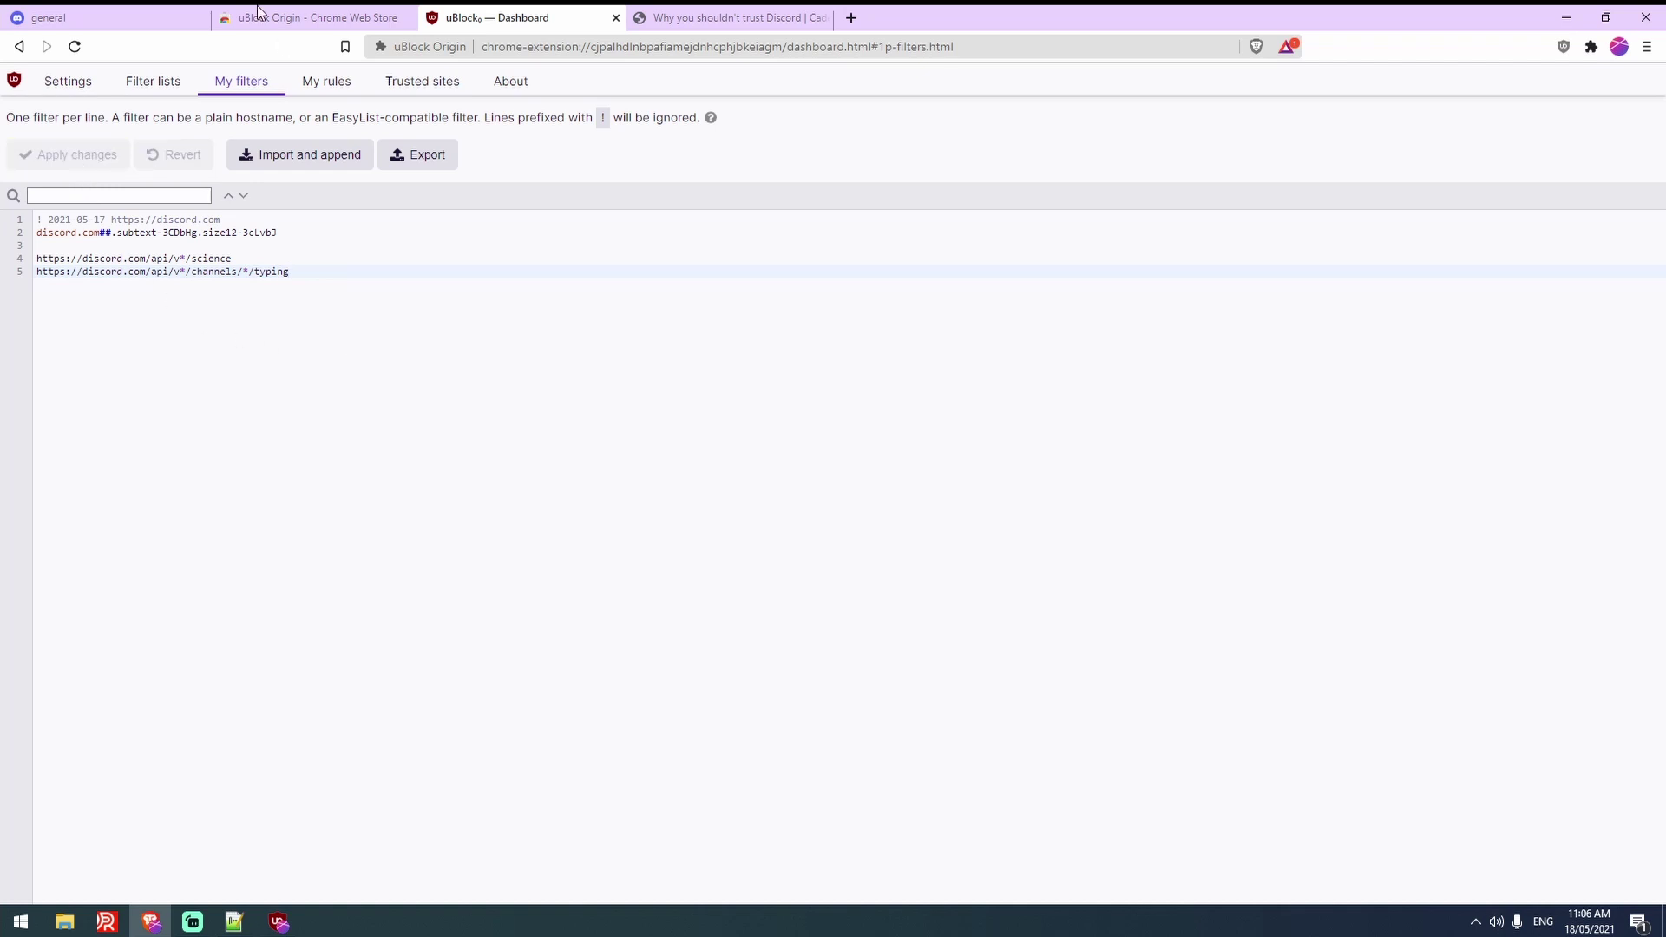
Reload the Discord general channel, examine the science requests in the uBlock logger and filter out the entries no rule matched.
{"action": "left_click", "coordinate": [121, 17]}
{"action": "key", "text": "F5"}
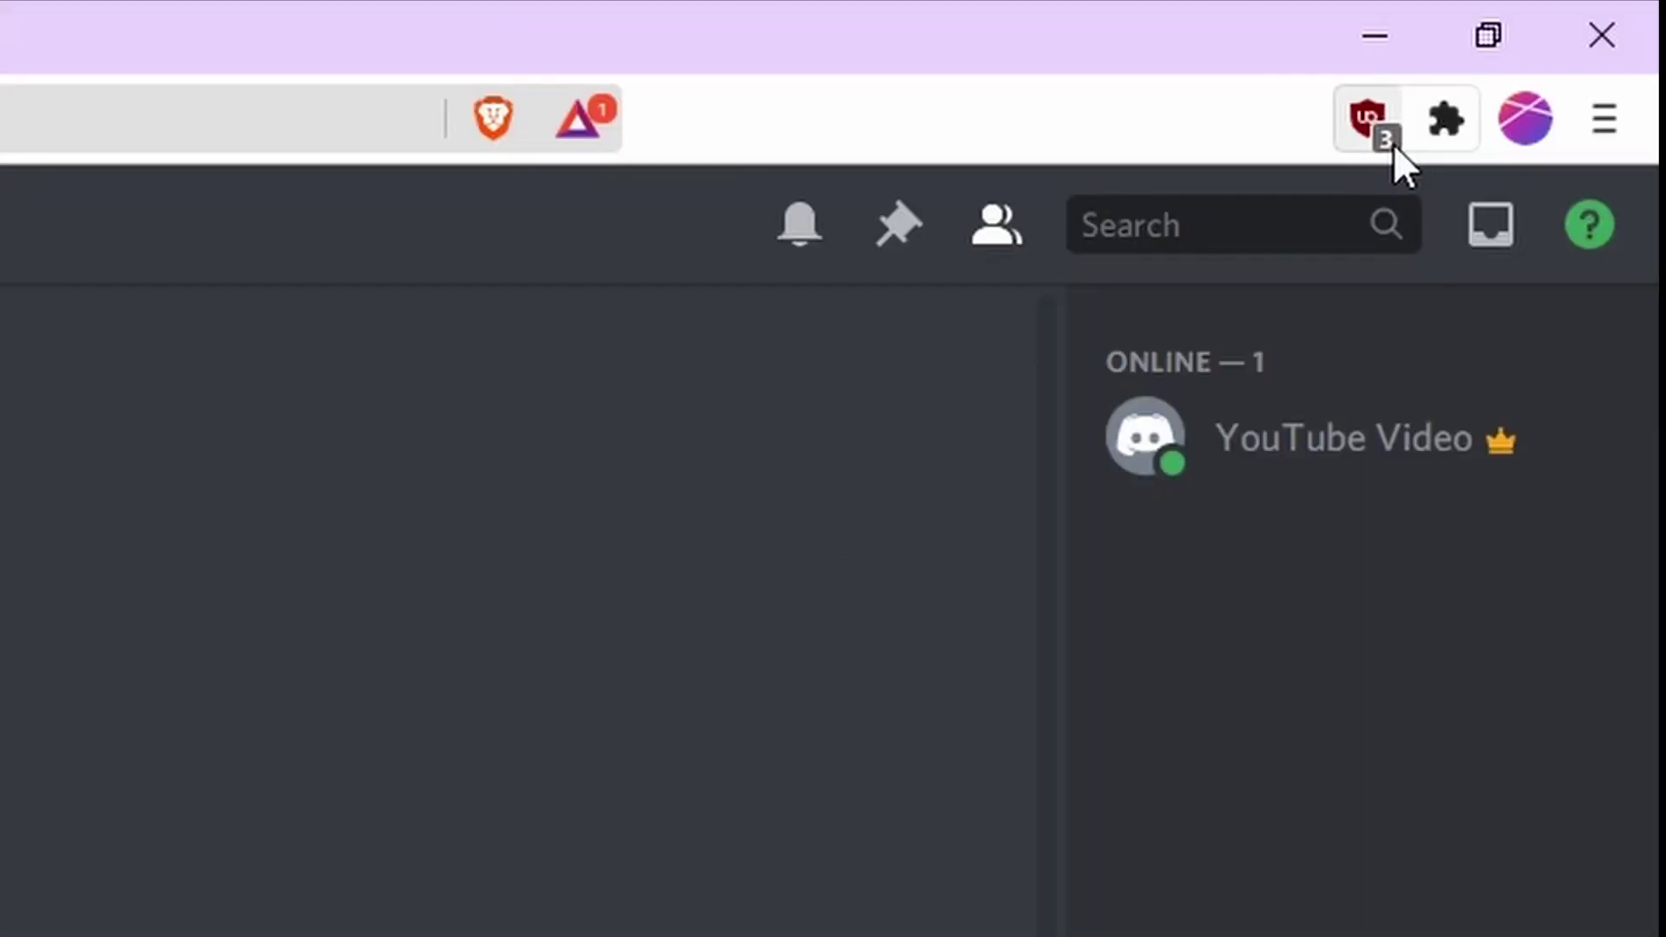
{"action": "left_click", "coordinate": [1384, 144]}
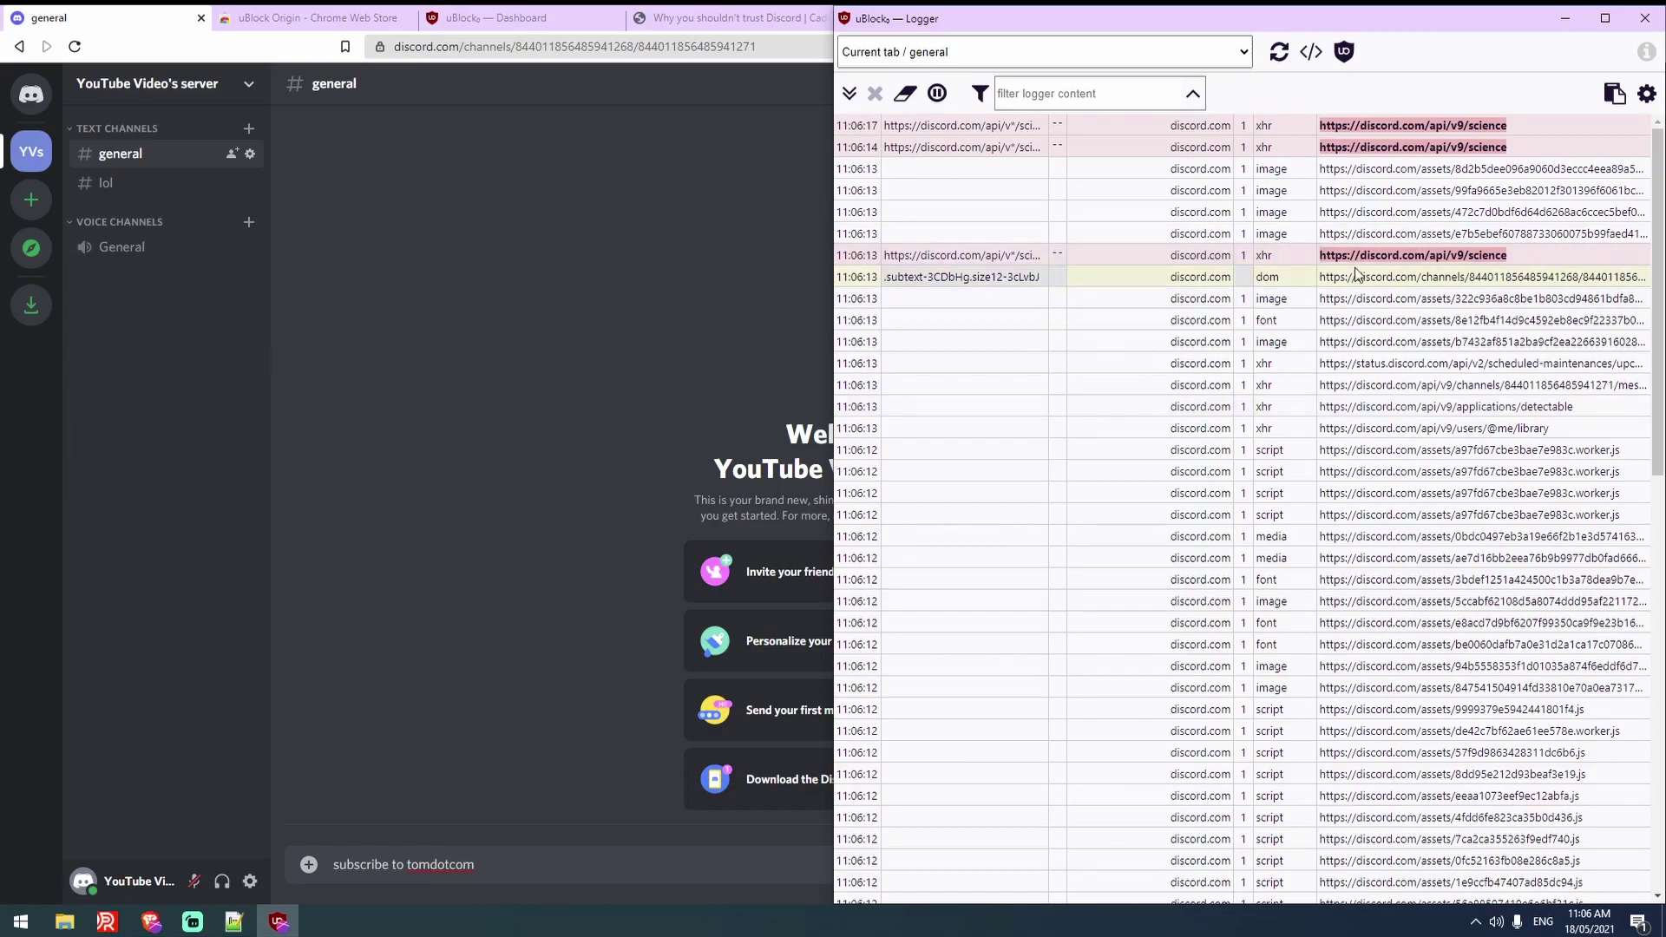
{"action": "left_click_drag", "start_coordinate": [1510, 277], "coordinate": [1447, 277]}
{"action": "left_click_drag", "start_coordinate": [1531, 174], "coordinate": [1337, 120]}
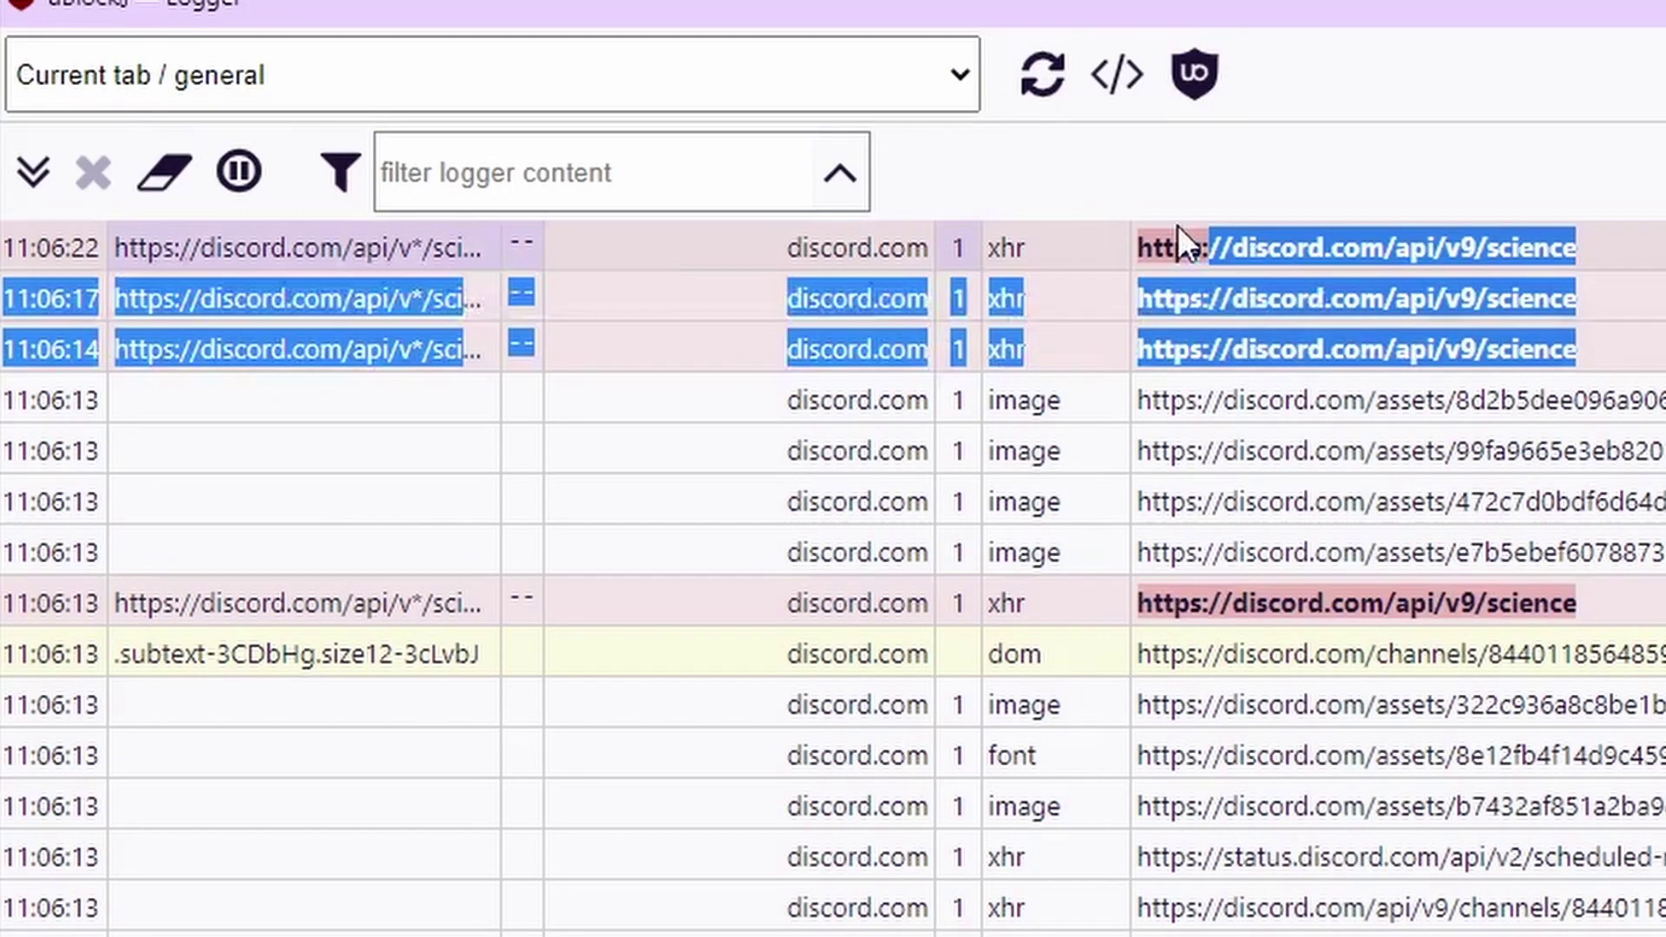
{"action": "left_click", "coordinate": [1120, 94]}
{"action": "left_click", "coordinate": [469, 269]}
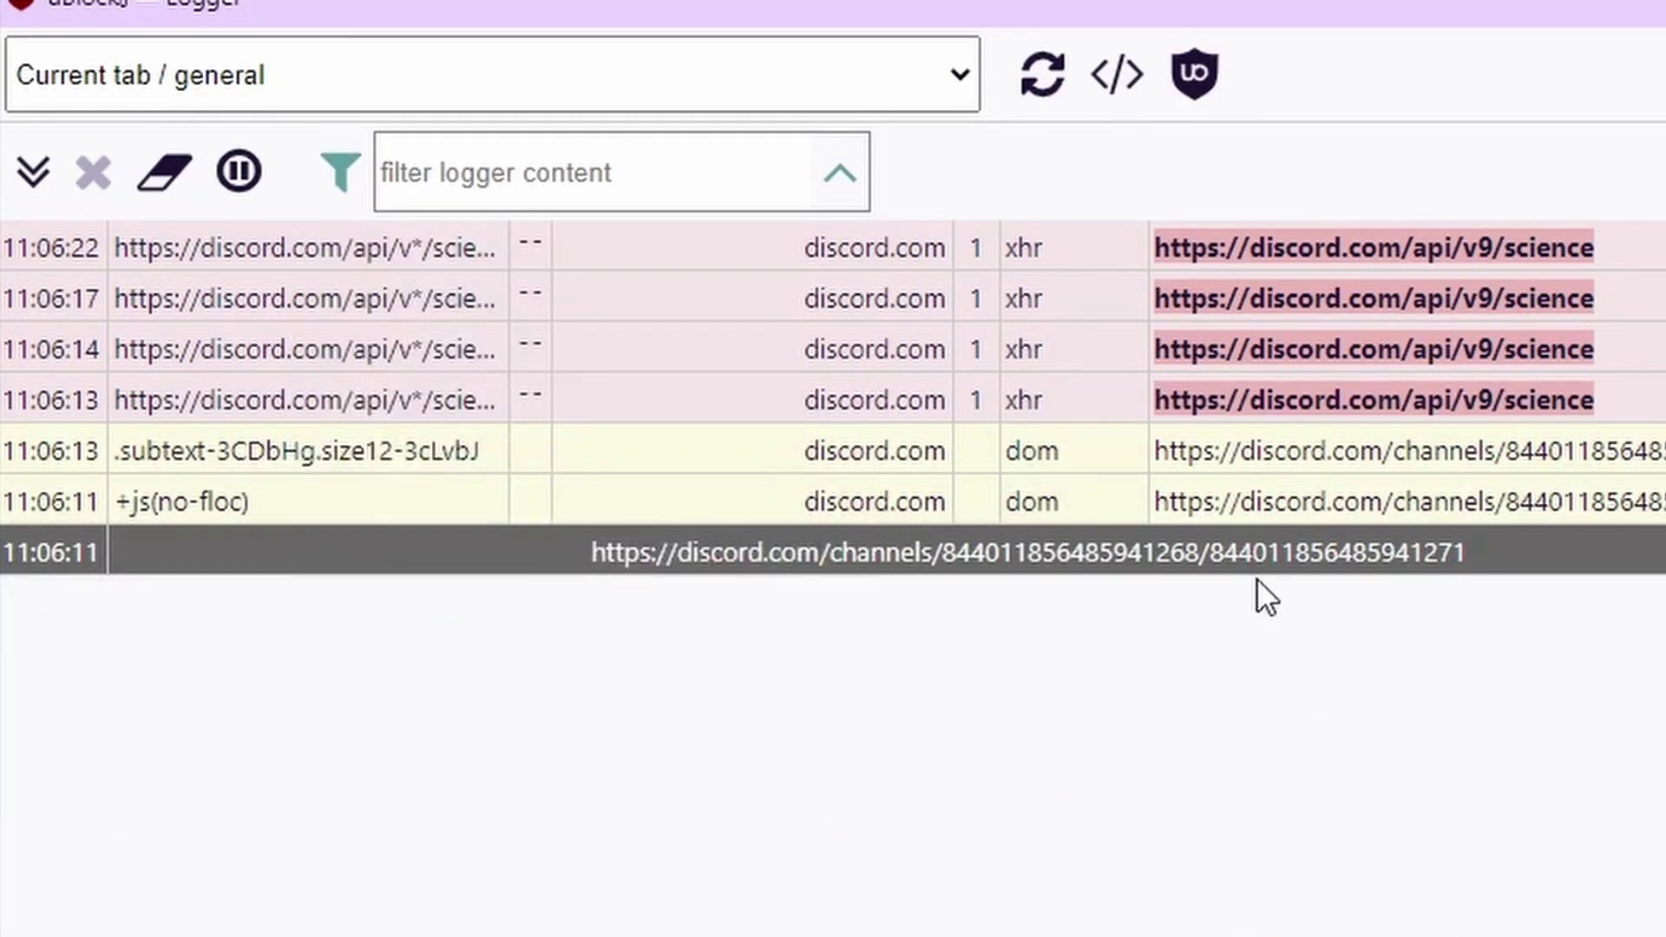
Write the unsent test text "sdfushdifushidfuhsdifuhsdifuhsdfiushdfiushdf" in the general channel and check the logger for the typing request.
{"action": "key", "text": "alt+Tab"}
{"action": "type", "text": "sdfushdifushidfuhsdifuhsdifuhsdfiushdfiushdf"}
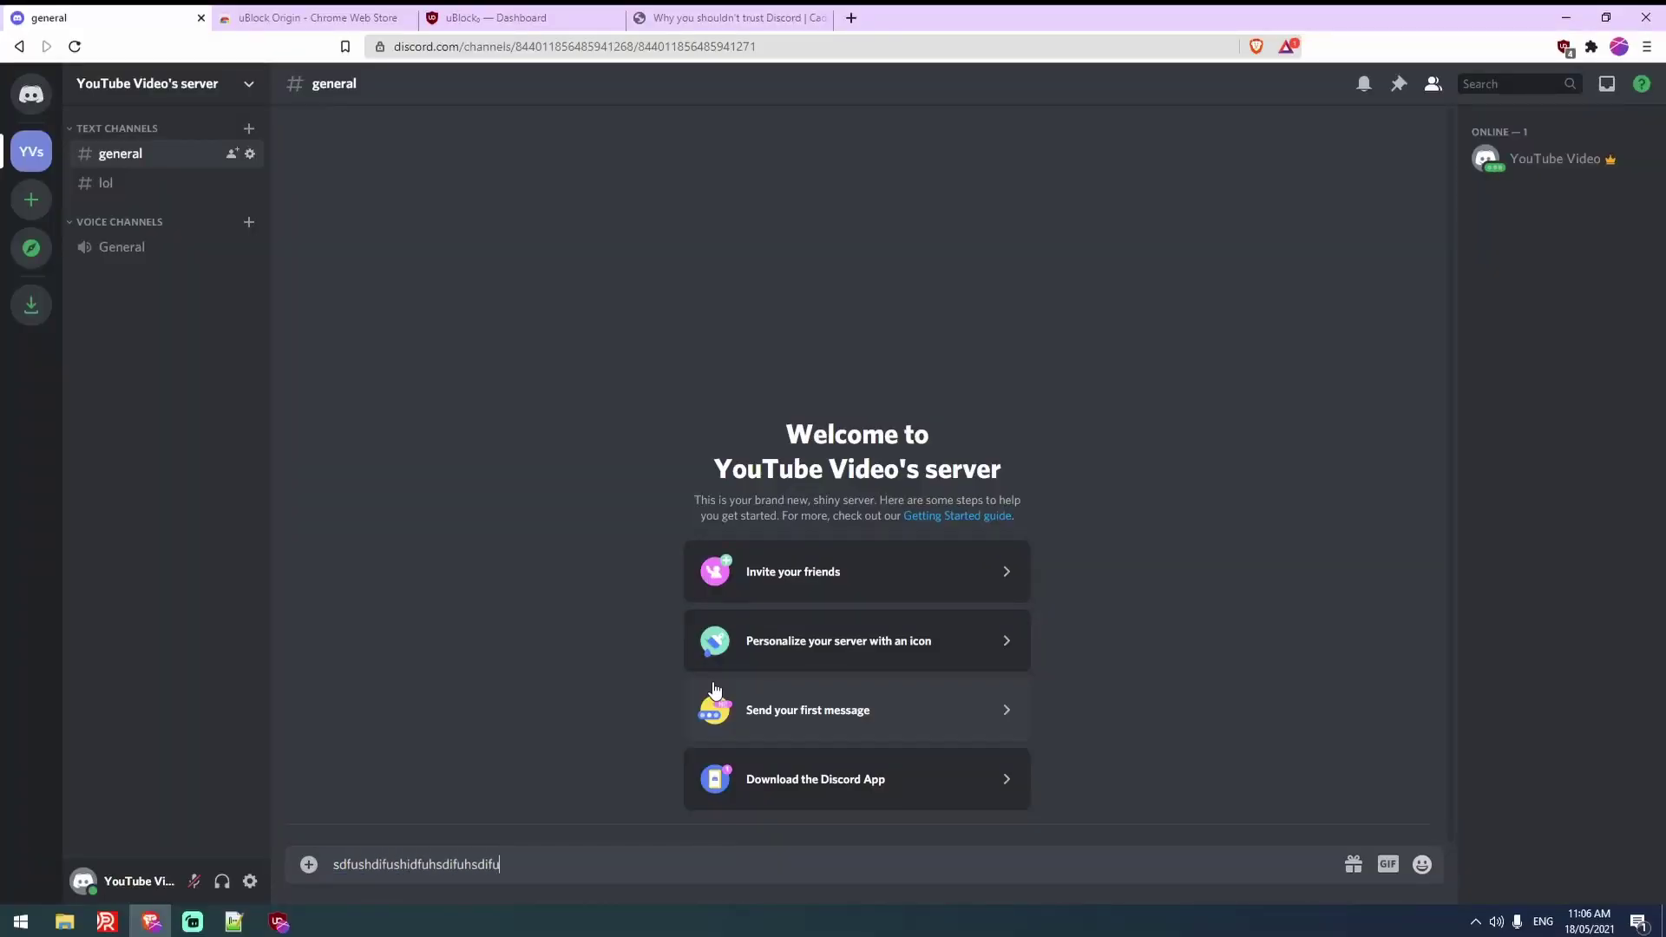
{"action": "key", "text": "alt+Tab"}
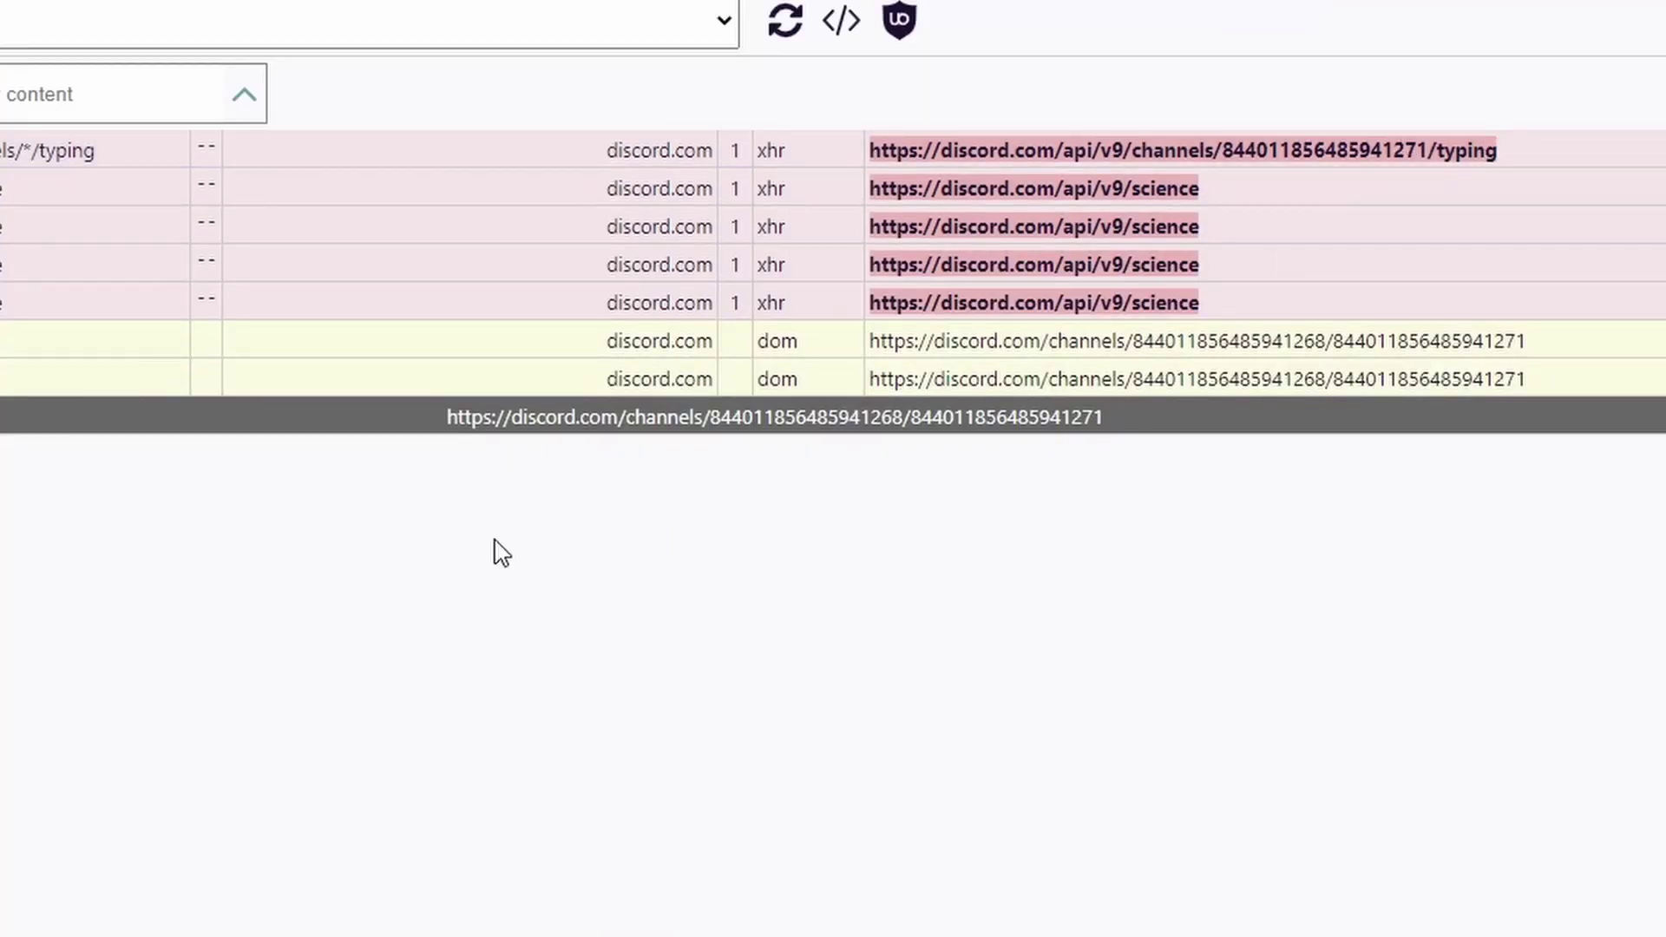
{"action": "key", "text": "alt+Tab"}
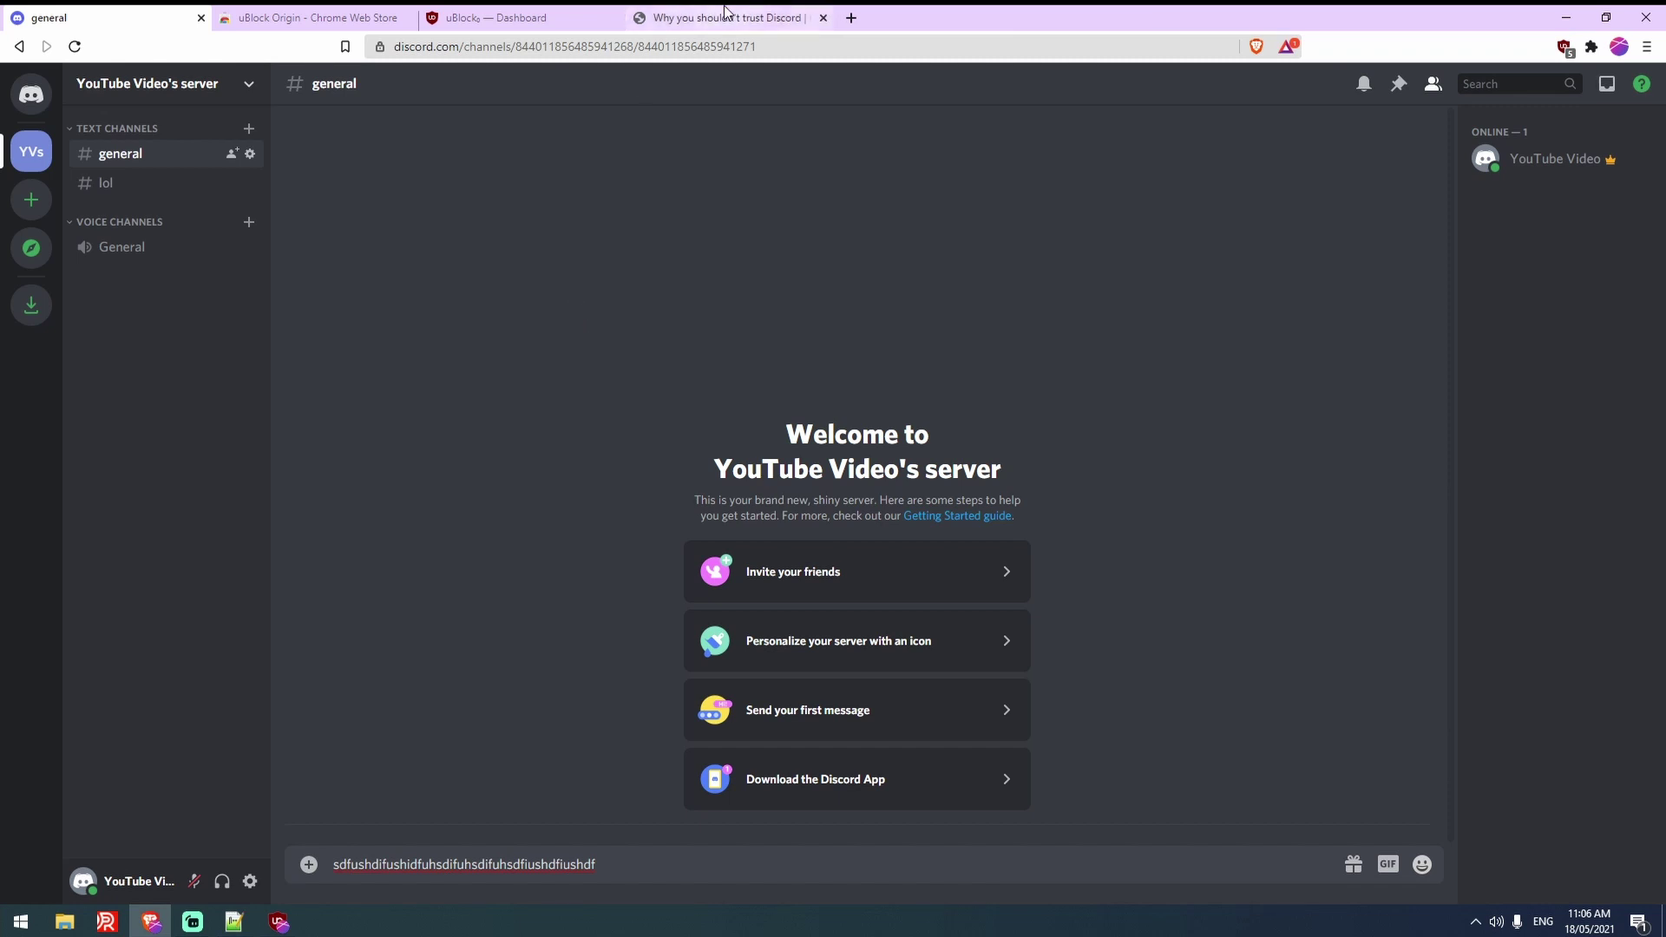
Show the "Why you shouldn't trust Discord" article and move its tab directly after the Discord tab.
{"action": "left_click_drag", "start_coordinate": [729, 17], "coordinate": [315, 18]}
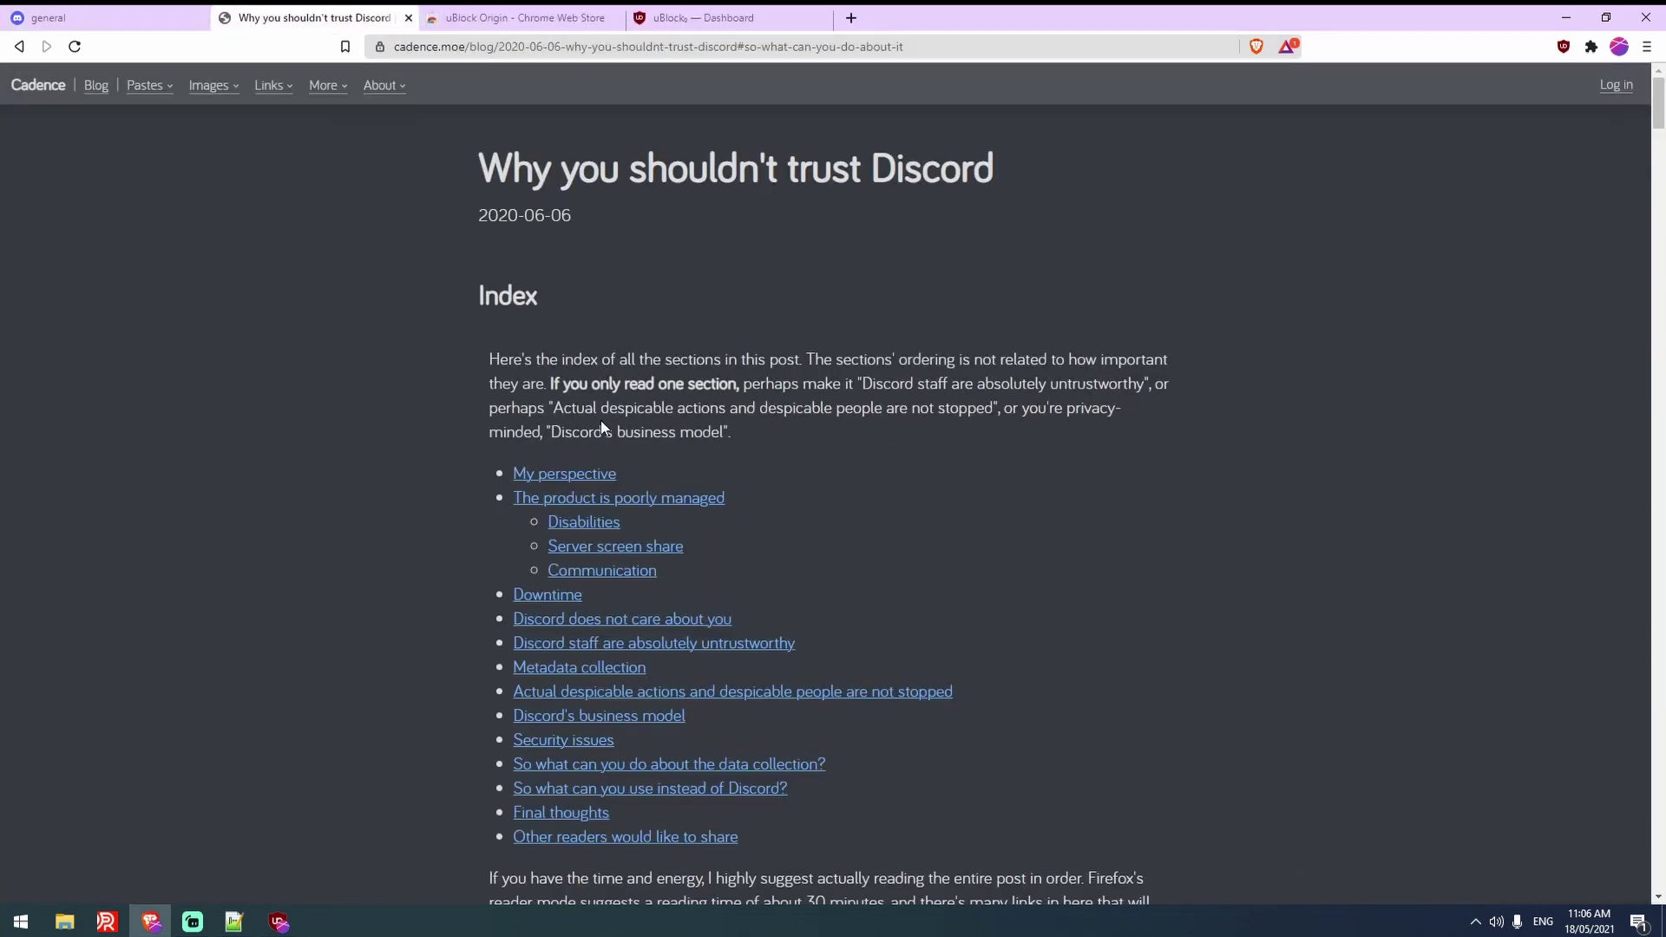